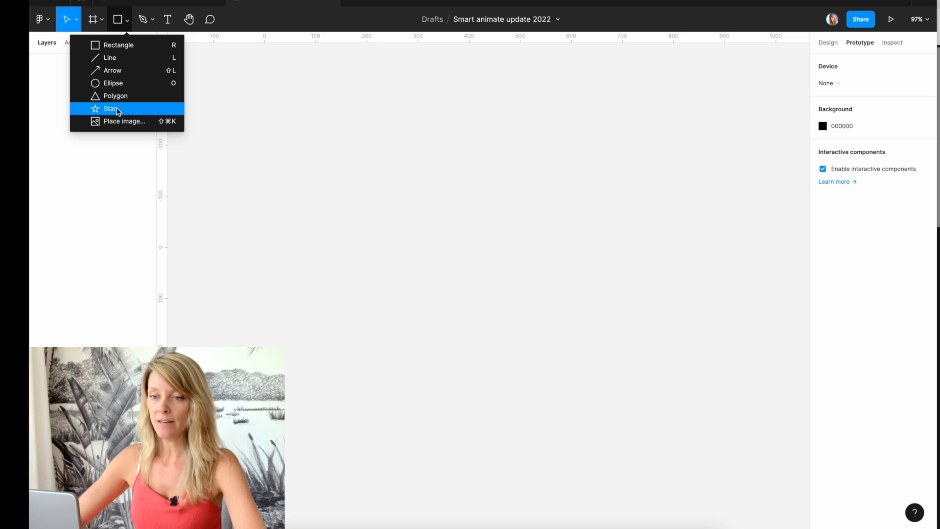
Step: Draw a five-pointed star about 187 × 187 and adjust its inner ratio to 65%
{"action": "left_click_drag", "start_coordinate": [357, 146], "coordinate": [453, 236]}
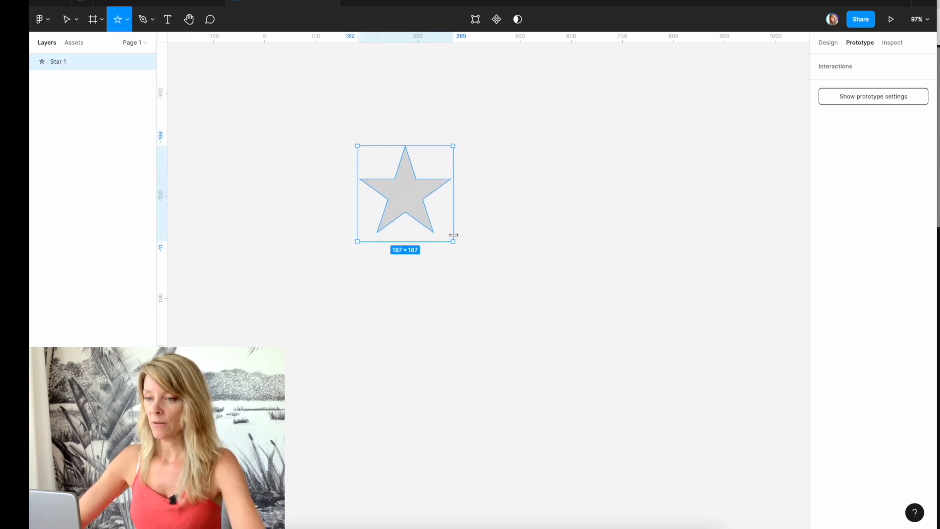
{"action": "left_click_drag", "start_coordinate": [417, 179], "coordinate": [425, 171]}
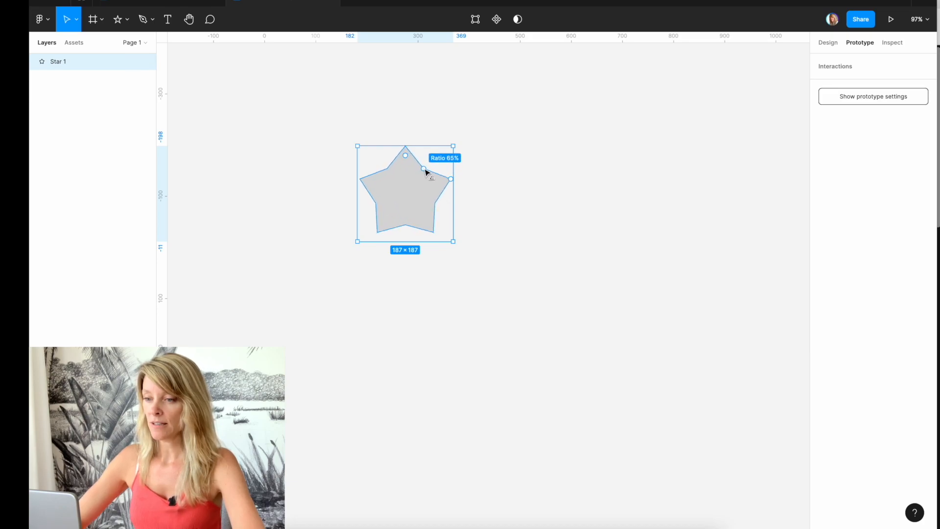
{"action": "left_click", "coordinate": [475, 207]}
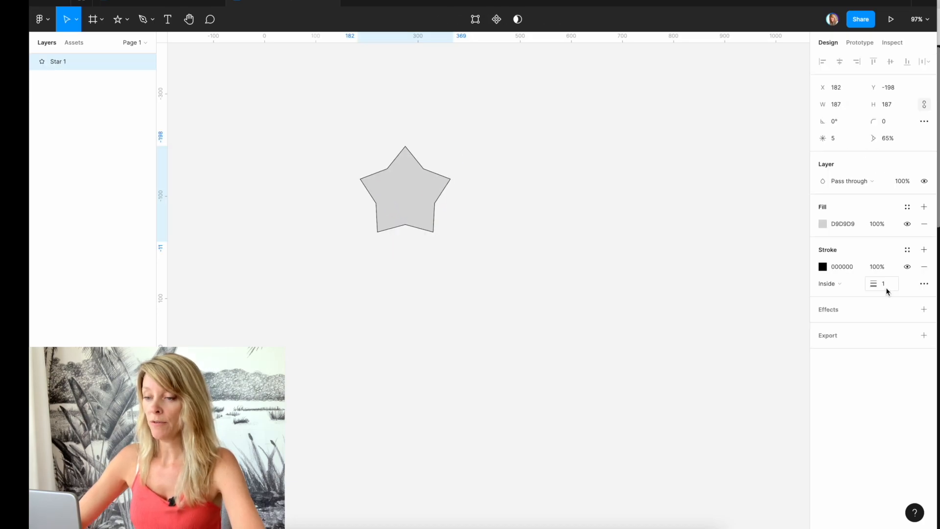
Step: Resize the star to 48 × 48 and style it with a Gold stroke 2 thick and the white [DS]/color-0 fill
{"action": "left_click", "coordinate": [888, 288]}
{"action": "type", "text": "2"}
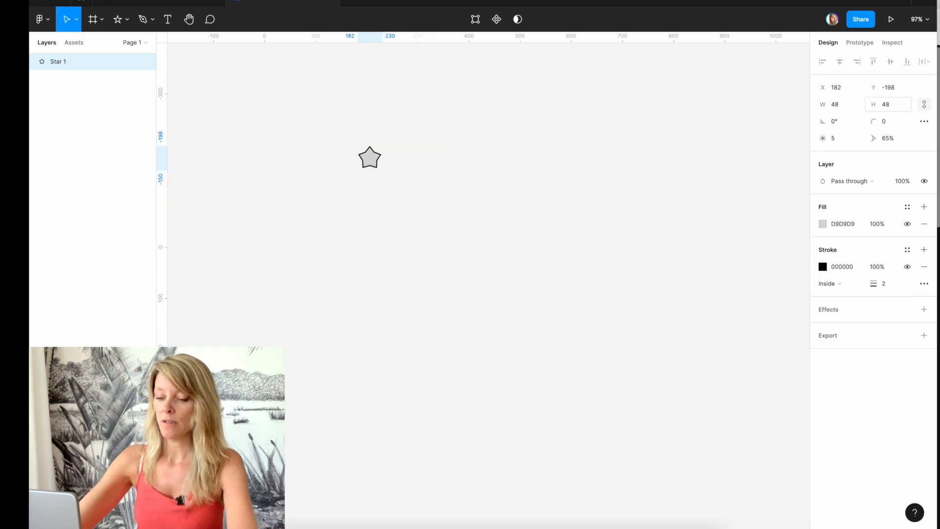
{"action": "left_click", "coordinate": [369, 159]}
{"action": "key", "text": "shift+2"}
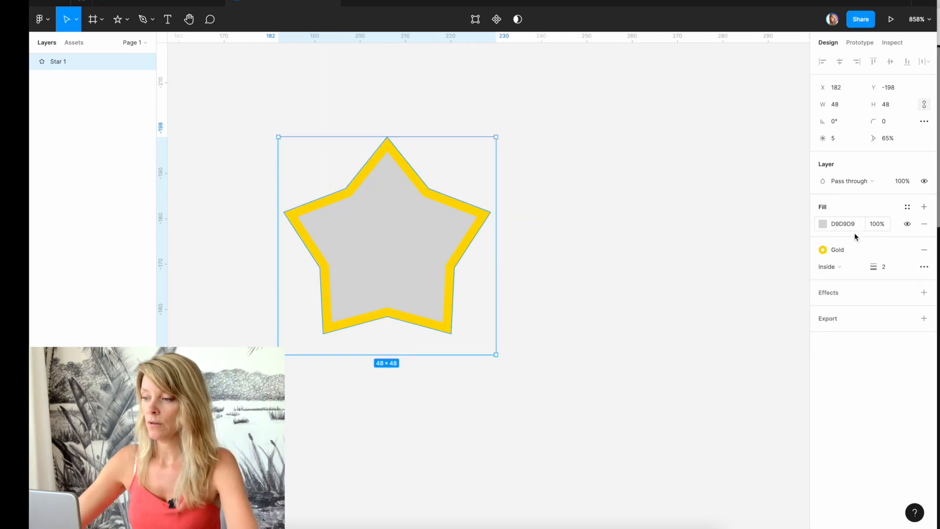
{"action": "left_click", "coordinate": [908, 207]}
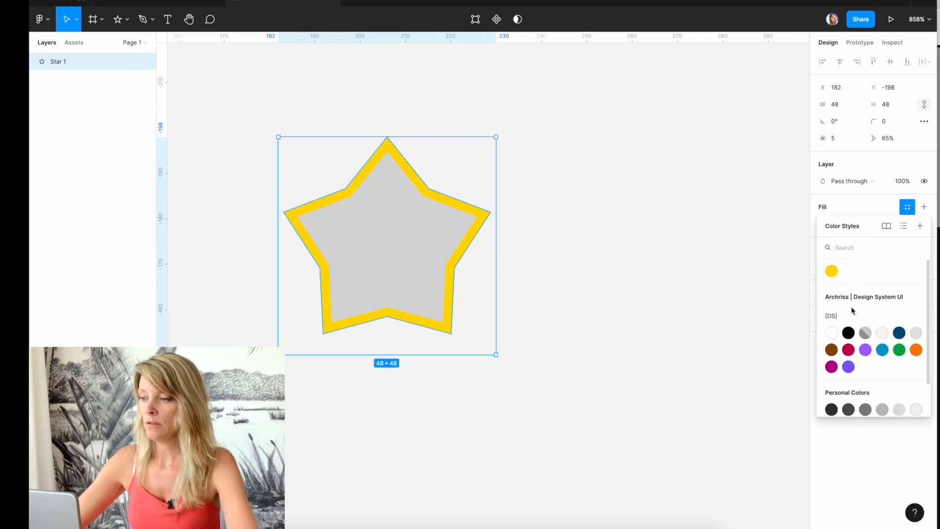
{"action": "left_click", "coordinate": [832, 333]}
Step: Wrap the star in a frame and rename the frame Star
{"action": "right_click", "coordinate": [325, 278]}
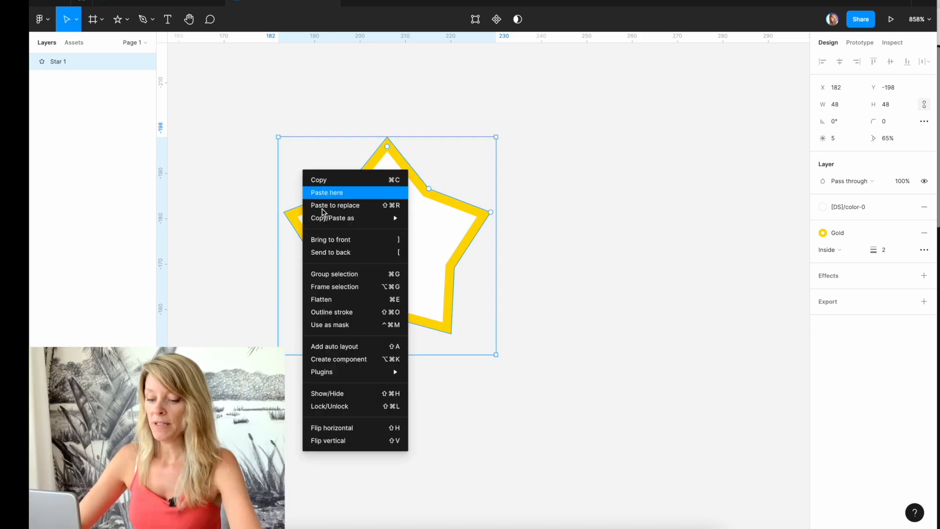
{"action": "left_click", "coordinate": [350, 285]}
{"action": "key", "text": "super+r"}
{"action": "type", "text": "Sta"}
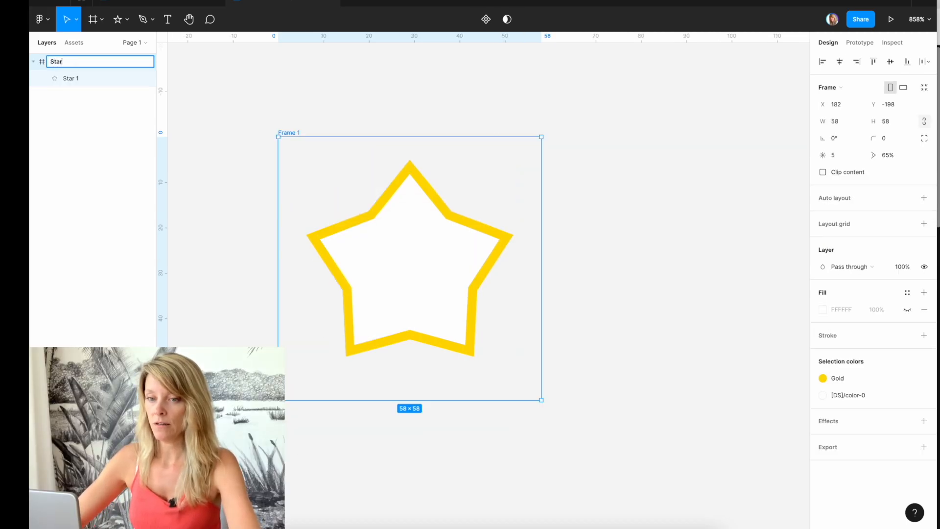
{"action": "type", "text": "r"}
{"action": "key", "text": "Return"}
Step: Duplicate the Star frame alongside the original and duplicate the star shape inside the copy
{"action": "left_click", "coordinate": [412, 303]}
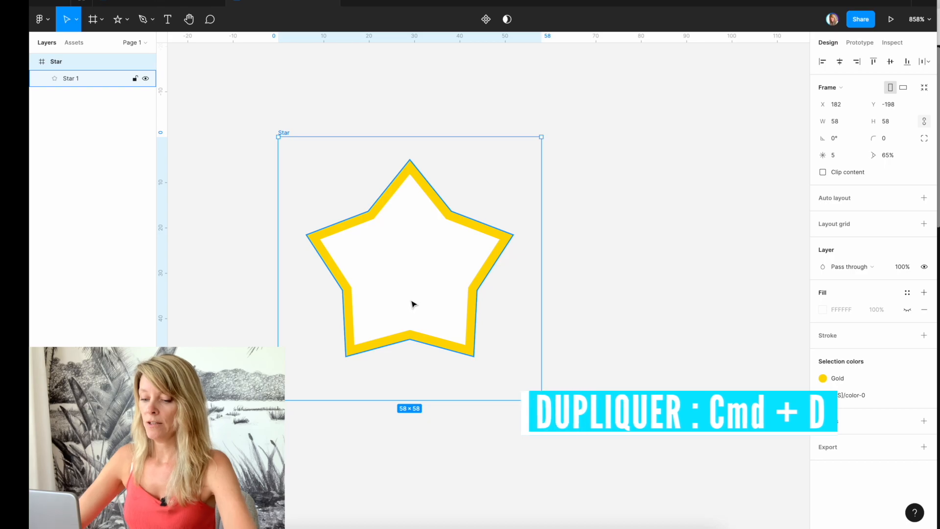
{"action": "key", "text": "super+d"}
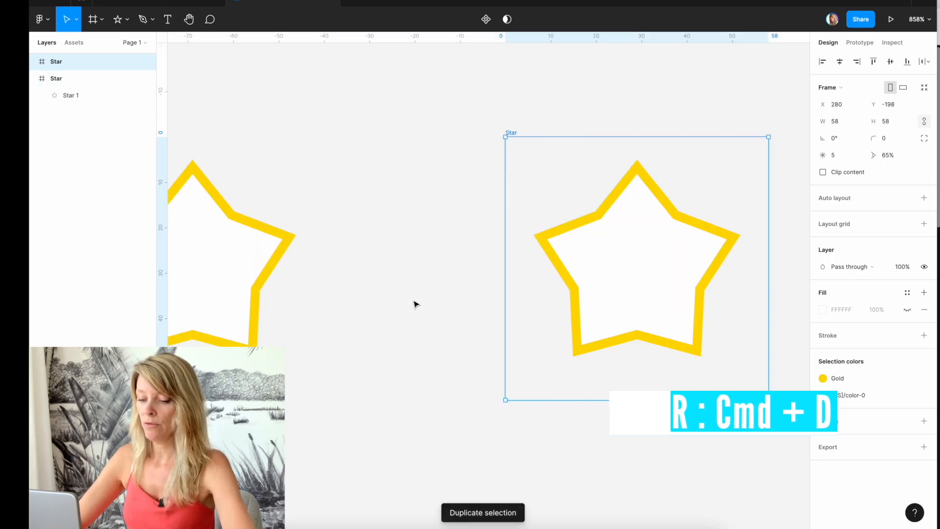
{"action": "scroll", "coordinate": [459, 275], "scroll_direction": "down", "scroll_amount": 3}
{"action": "left_click", "coordinate": [458, 275]}
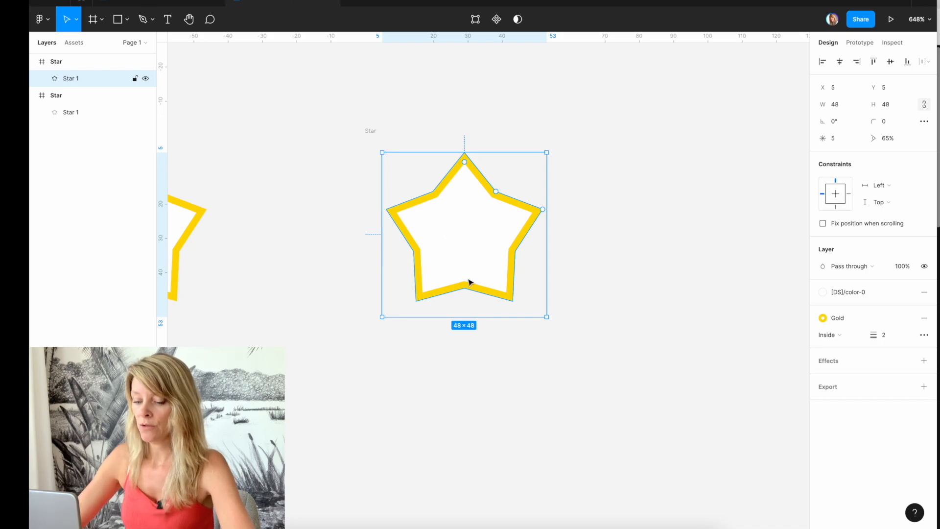
{"action": "key", "text": "super+d"}
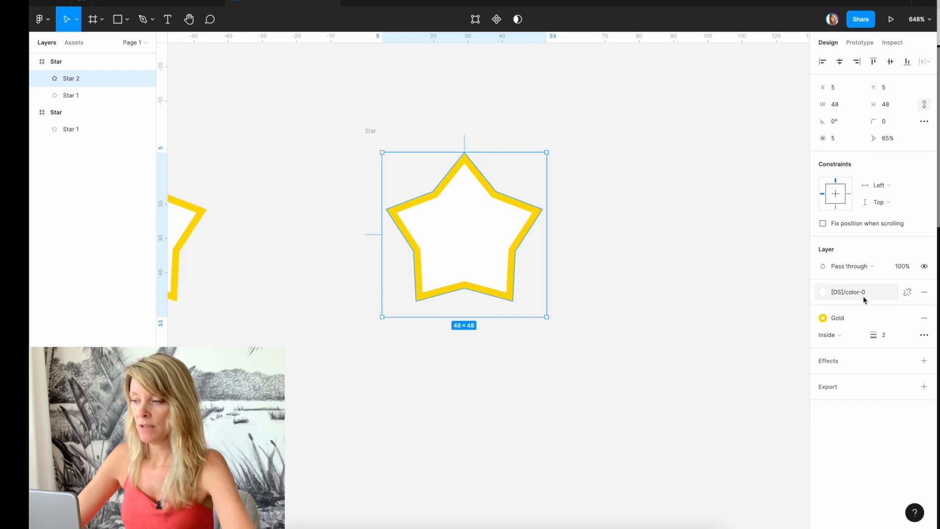
Step: Apply the Gold fill style to the duplicated star and place it beneath Star 1 in the layer order
{"action": "left_click", "coordinate": [849, 292]}
{"action": "left_click", "coordinate": [830, 357]}
{"action": "left_click_drag", "start_coordinate": [87, 82], "coordinate": [84, 99]}
Step: Shrink the gold Star 2 to 1 × 1 and center it horizontally and vertically in its frame
{"action": "left_click", "coordinate": [891, 105]}
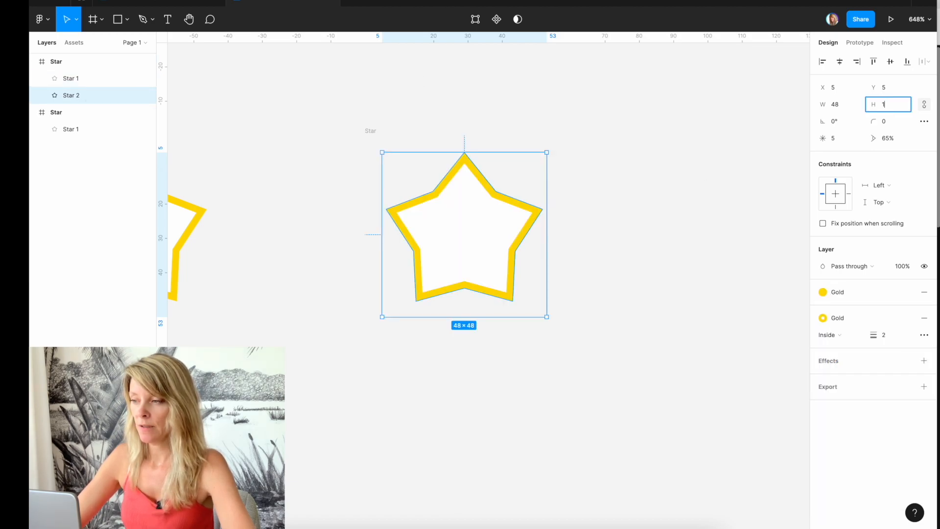
{"action": "key", "text": "Return"}
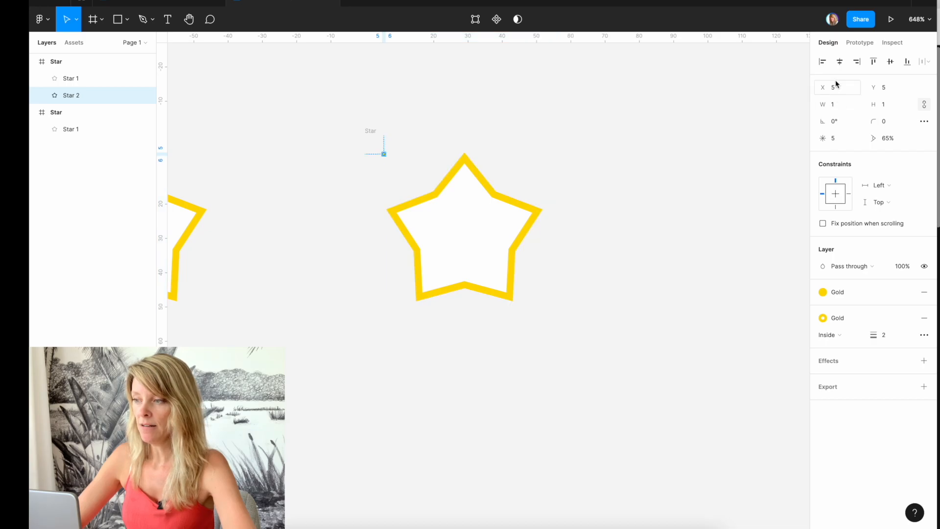
{"action": "left_click", "coordinate": [839, 61]}
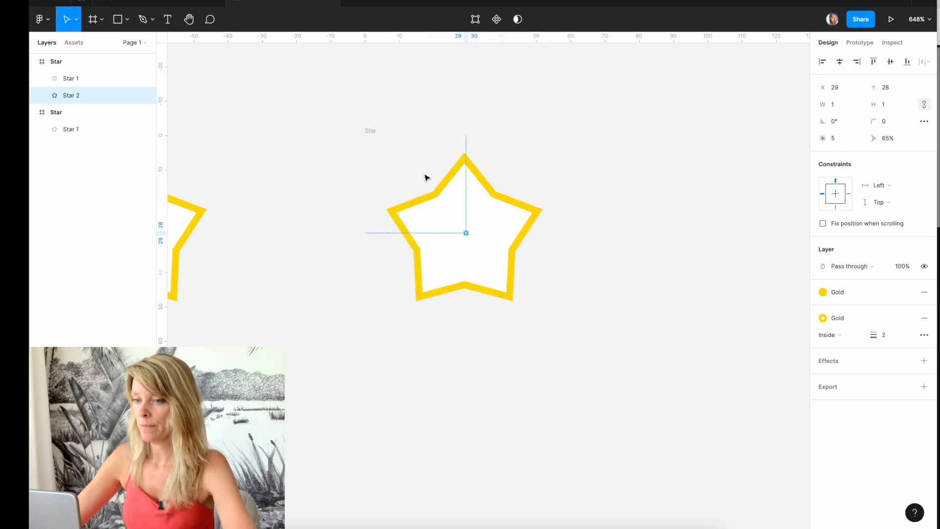
Step: Duplicate the second Star frame and move Star 2 above Star 1 inside the copy
{"action": "left_click", "coordinate": [75, 62]}
{"action": "key", "text": "ctrl+d"}
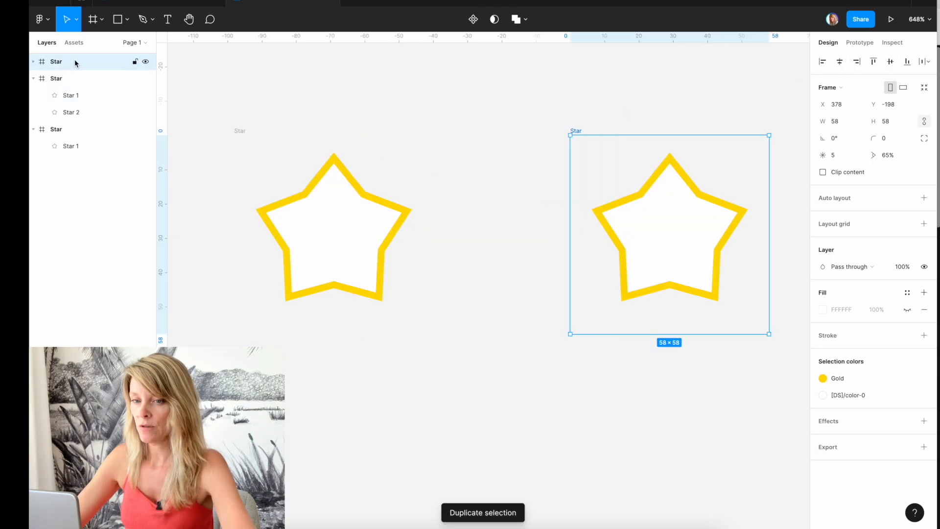
{"action": "scroll", "coordinate": [573, 259], "scroll_direction": "right", "scroll_amount": 5}
{"action": "left_click", "coordinate": [573, 259]}
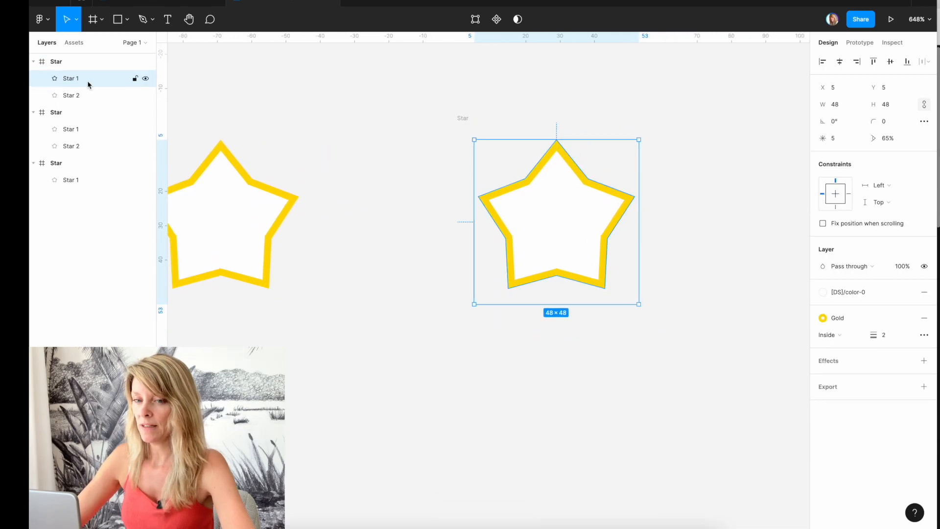
{"action": "left_click_drag", "start_coordinate": [76, 95], "coordinate": [74, 81]}
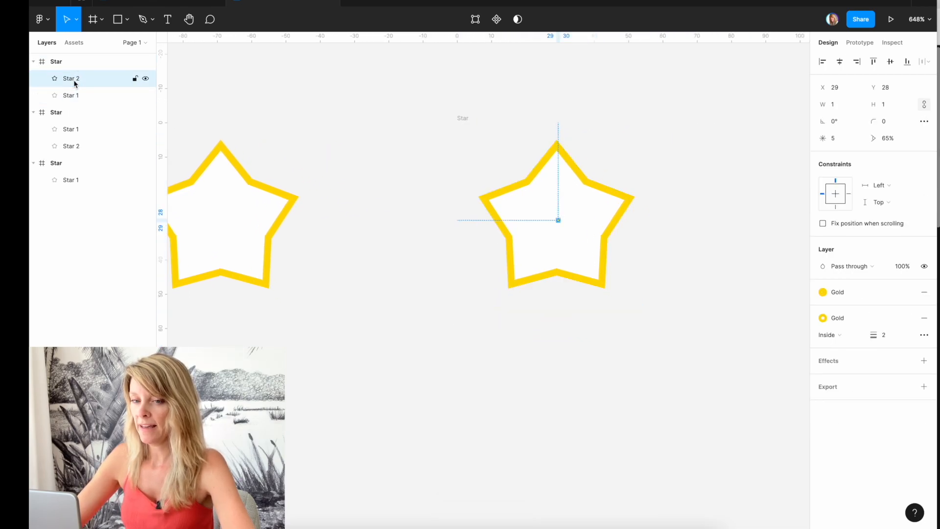
Step: Enlarge Star 2 in the third frame to 58 × 58 and center it both ways in the frame
{"action": "left_click", "coordinate": [835, 104]}
{"action": "type", "text": "58"}
{"action": "key", "text": "Return"}
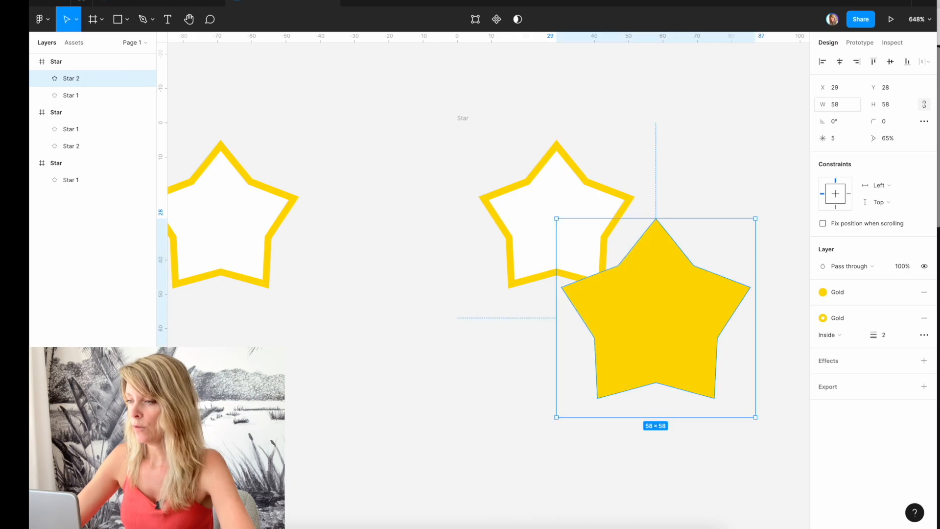
{"action": "left_click", "coordinate": [839, 61]}
{"action": "left_click", "coordinate": [891, 61]}
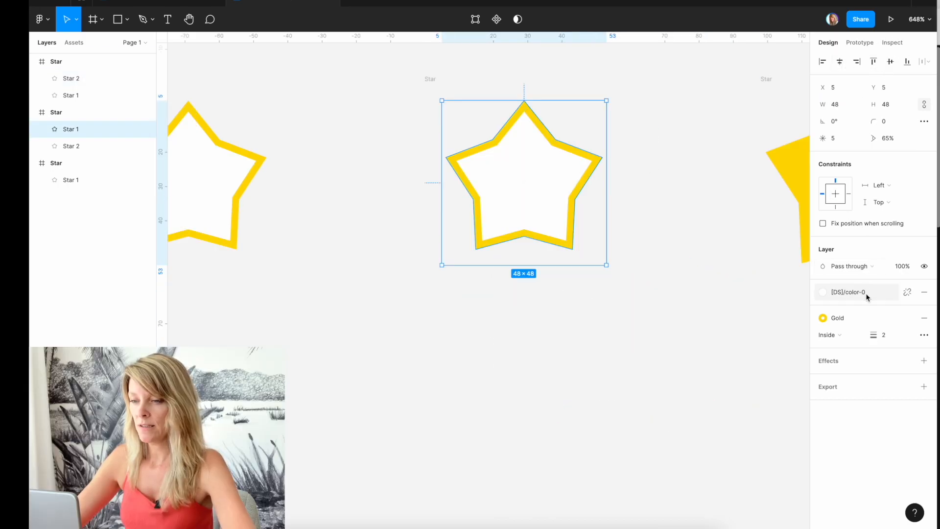
Step: Detach the fill style from Star 1 in the second frame and change its fill to light yellow FFF1A6
{"action": "left_click", "coordinate": [907, 291]}
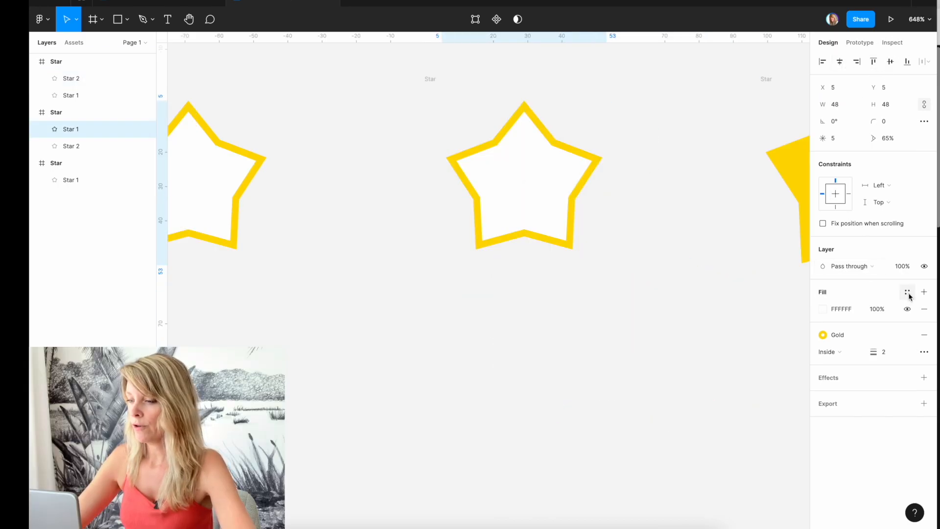
{"action": "left_click", "coordinate": [824, 309]}
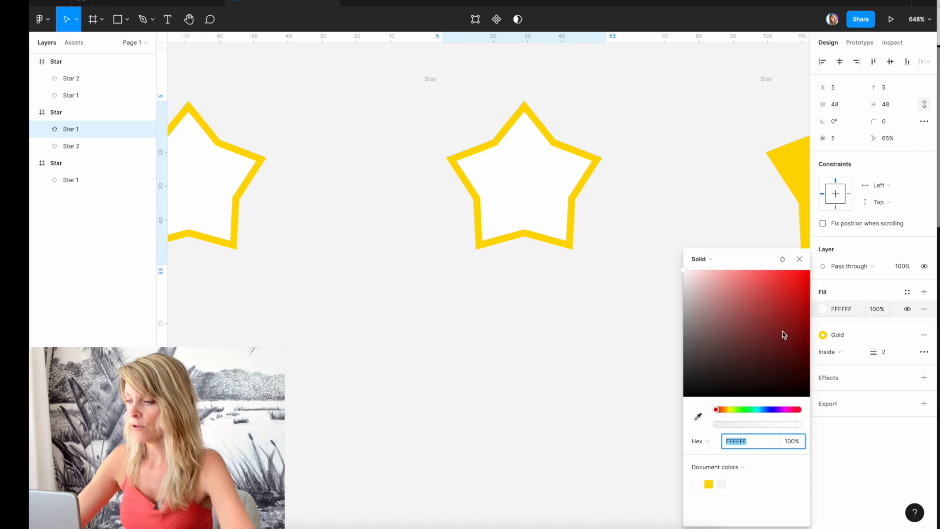
{"action": "left_click", "coordinate": [698, 417]}
{"action": "left_click", "coordinate": [553, 139]}
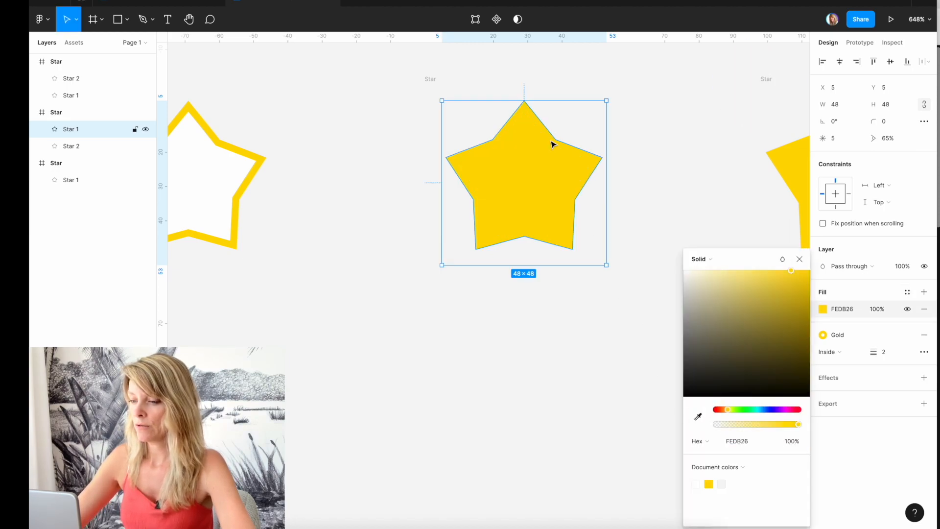
{"action": "left_click", "coordinate": [703, 271]}
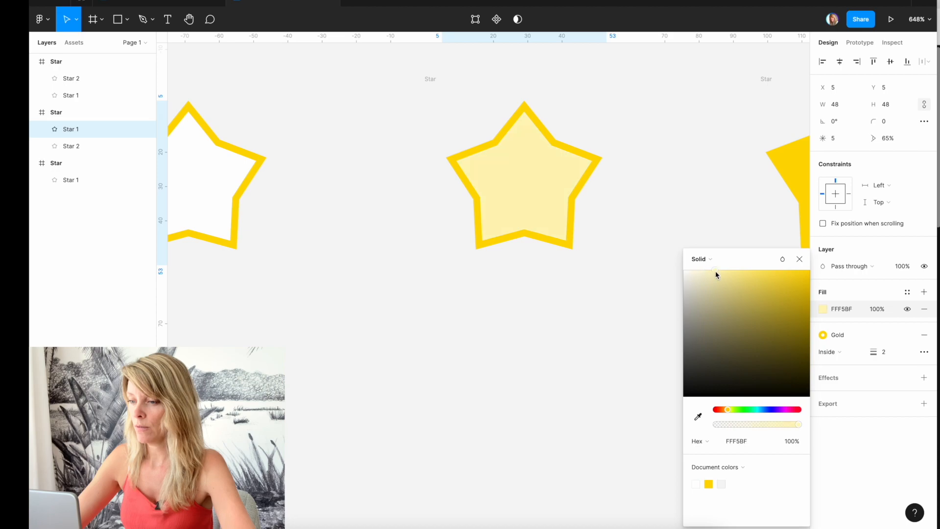
{"action": "left_click_drag", "start_coordinate": [721, 272], "coordinate": [727, 271]}
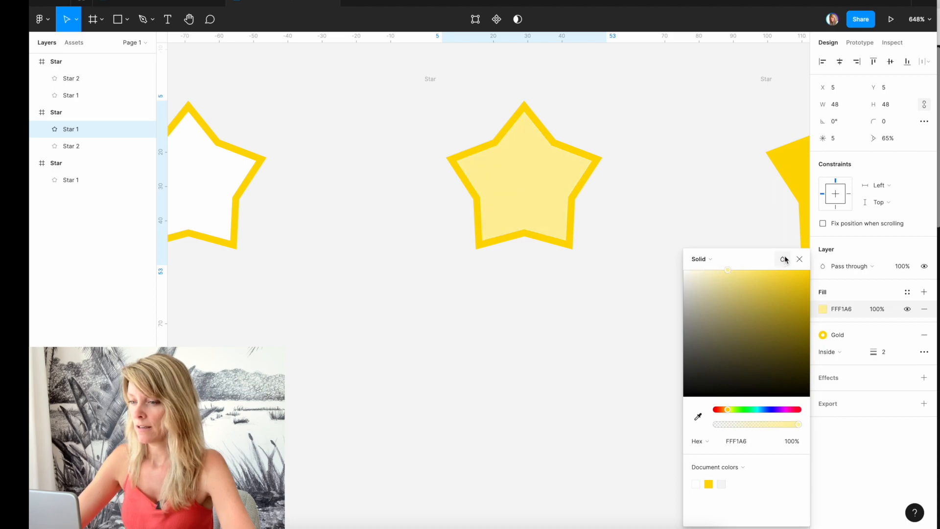
{"action": "left_click", "coordinate": [800, 259]}
Step: Duplicate the third Star frame, which holds the large gold star, to make a fourth frame
{"action": "scroll", "coordinate": [542, 230], "scroll_direction": "right", "scroll_amount": 10}
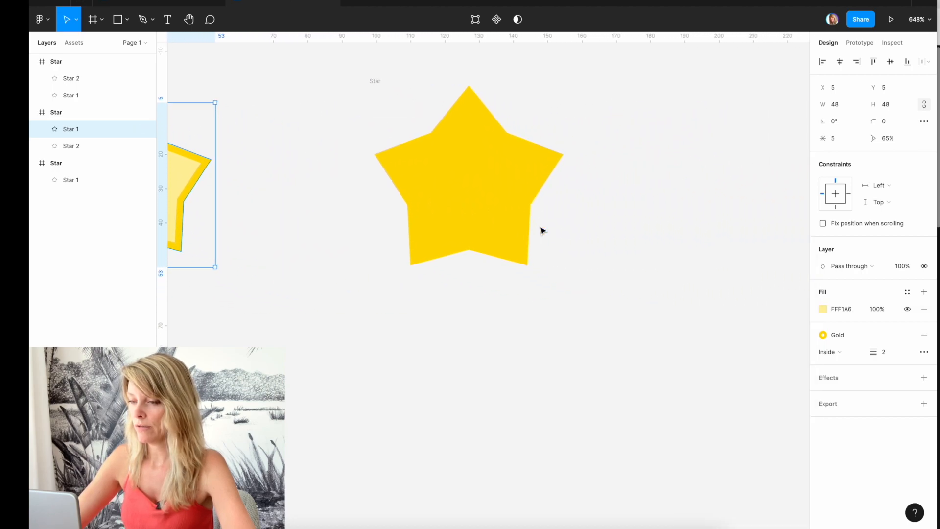
{"action": "left_click", "coordinate": [476, 193]}
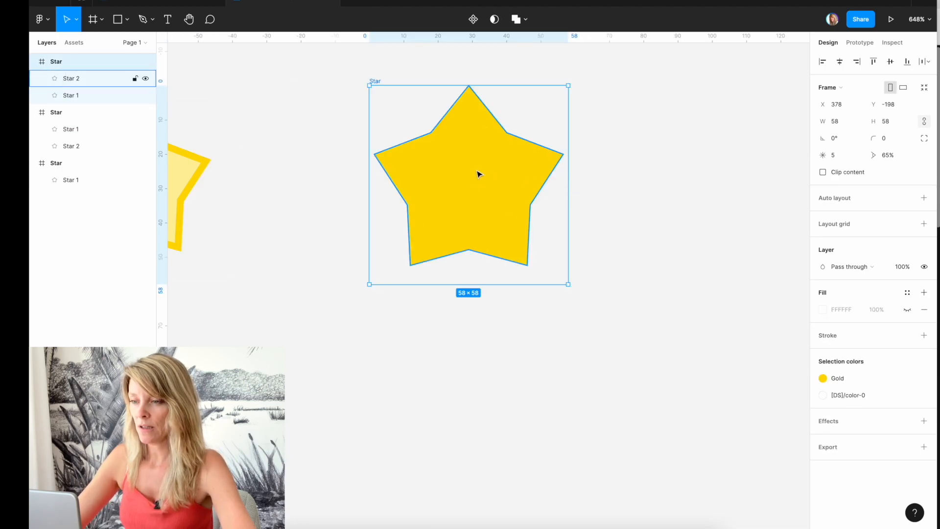
{"action": "key", "text": "ctrl+d"}
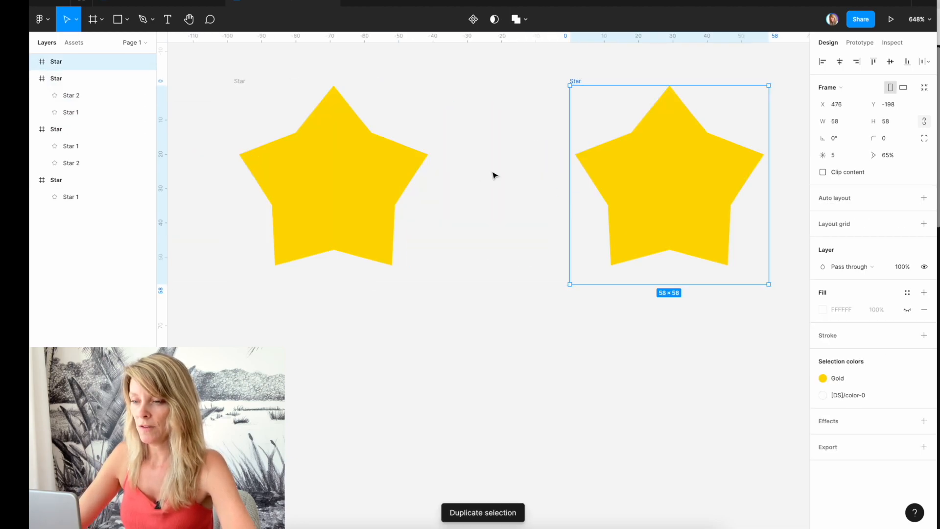
Step: Resize Star 2 in the fourth frame to 48 × 48 and center it in the frame
{"action": "left_click", "coordinate": [679, 186]}
{"action": "left_click", "coordinate": [839, 105]}
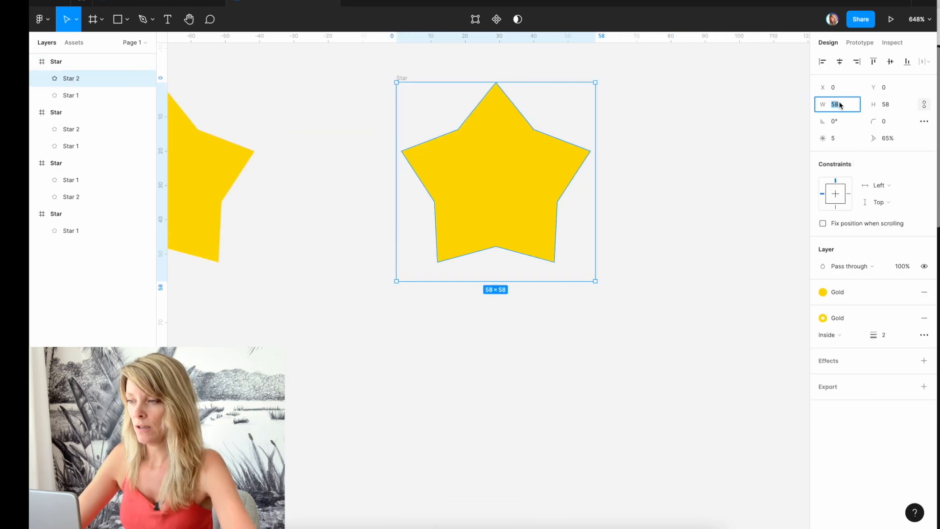
{"action": "type", "text": "48"}
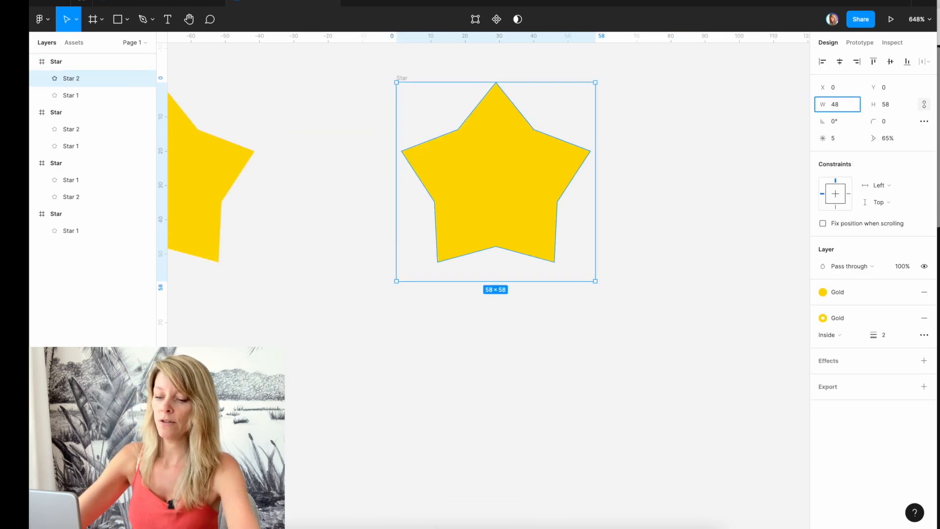
{"action": "key", "text": "Return"}
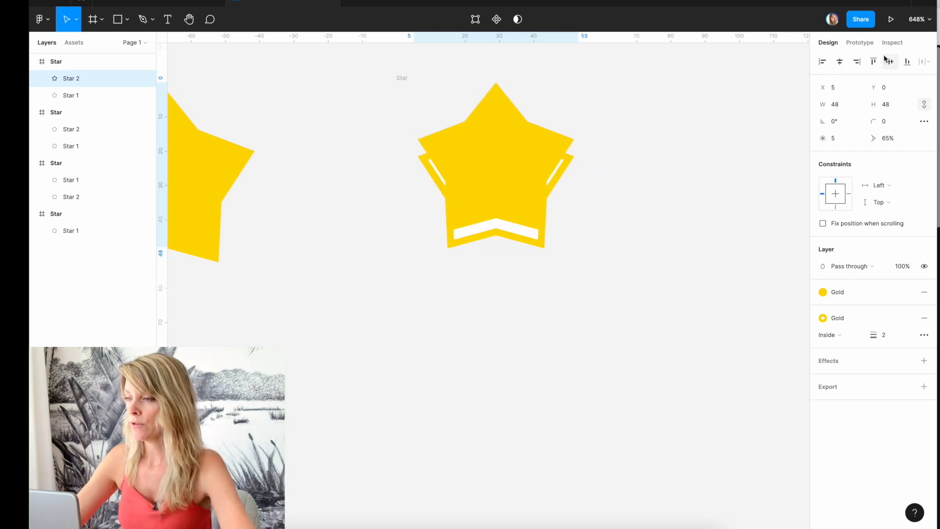
Step: With Star 2 hidden in the third frame, shrink Star 1 to 1 × 1 and center it in the frame
{"action": "left_click", "coordinate": [145, 129]}
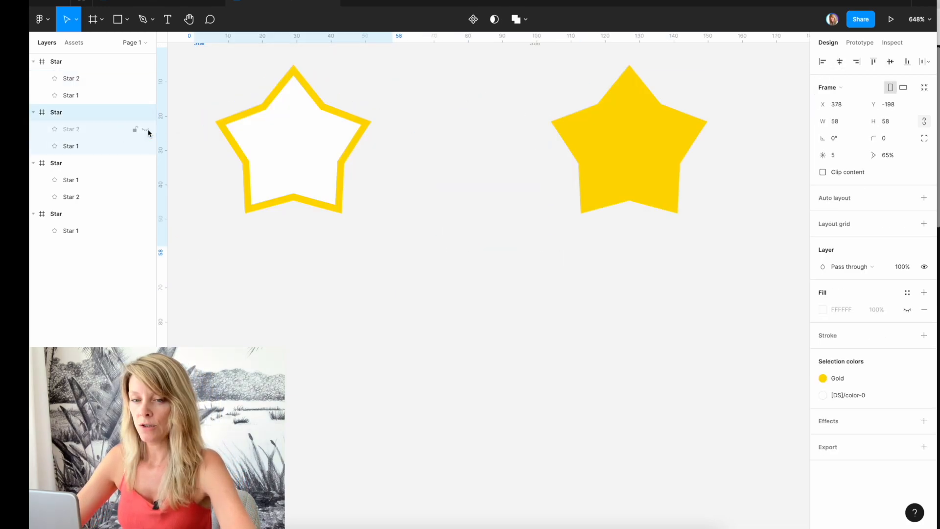
{"action": "left_click", "coordinate": [113, 145]}
{"action": "left_click", "coordinate": [841, 104]}
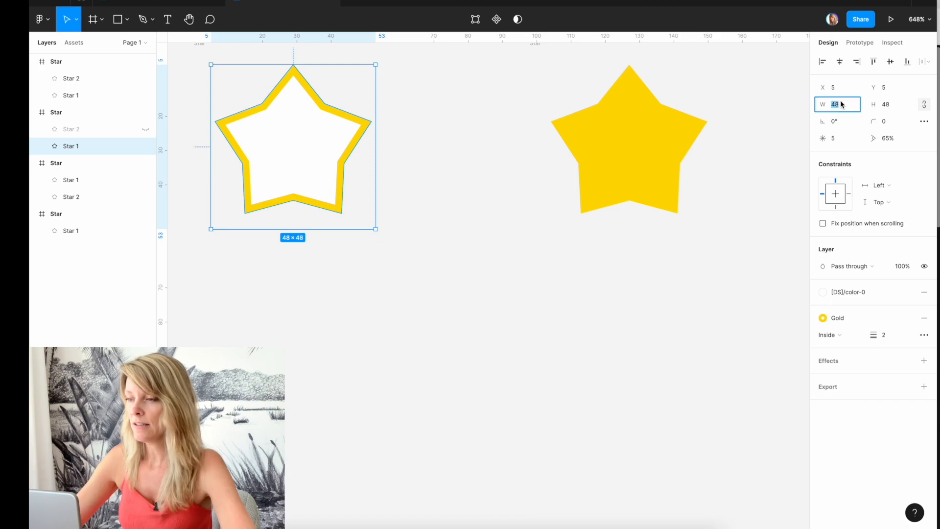
{"action": "type", "text": "1"}
{"action": "key", "text": "Return"}
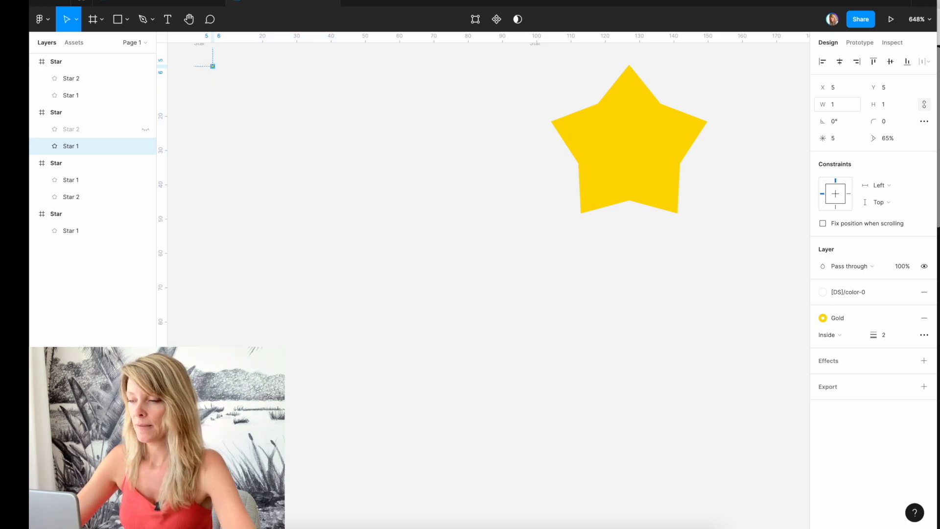
{"action": "left_click", "coordinate": [840, 61]}
{"action": "left_click", "coordinate": [892, 61]}
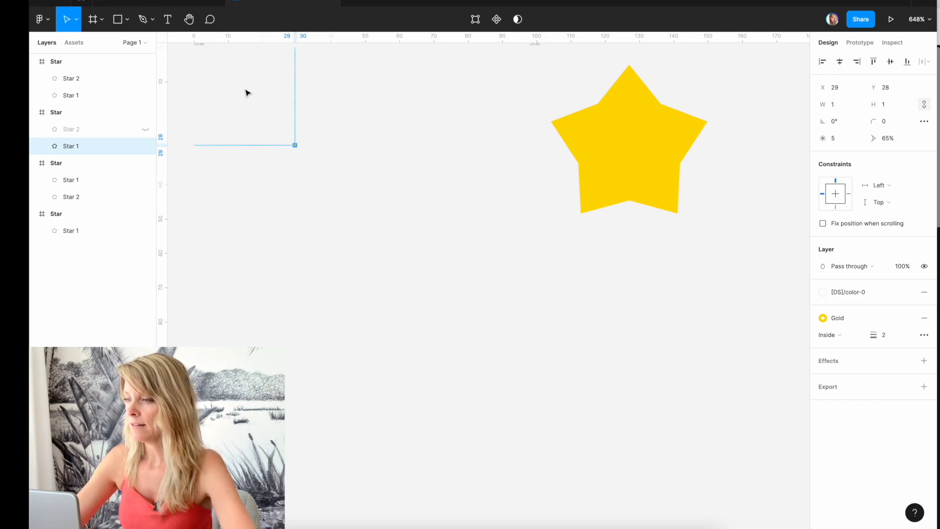
Step: Make Star 2 visible again in the third Star frame and clear the selection
{"action": "left_click", "coordinate": [145, 129]}
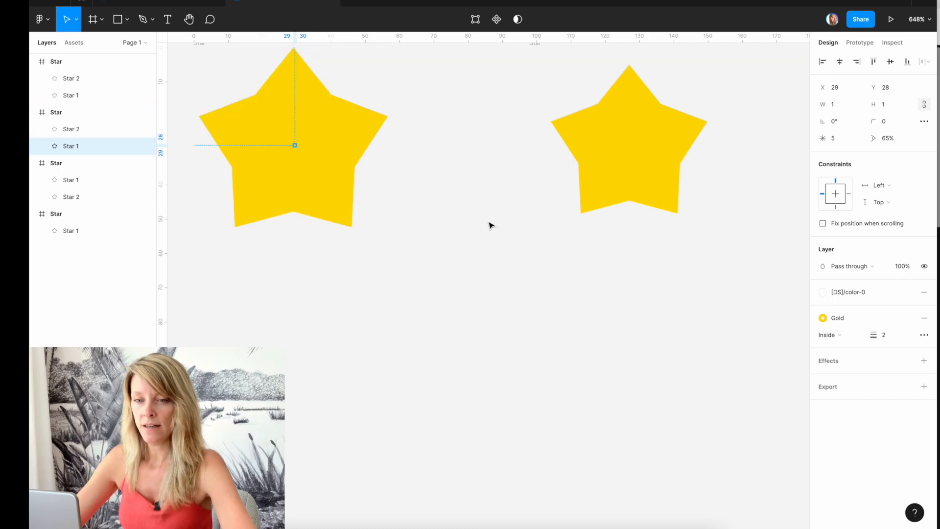
{"action": "scroll", "coordinate": [489, 223], "scroll_direction": "down", "scroll_amount": 8}
{"action": "left_click", "coordinate": [472, 253]}
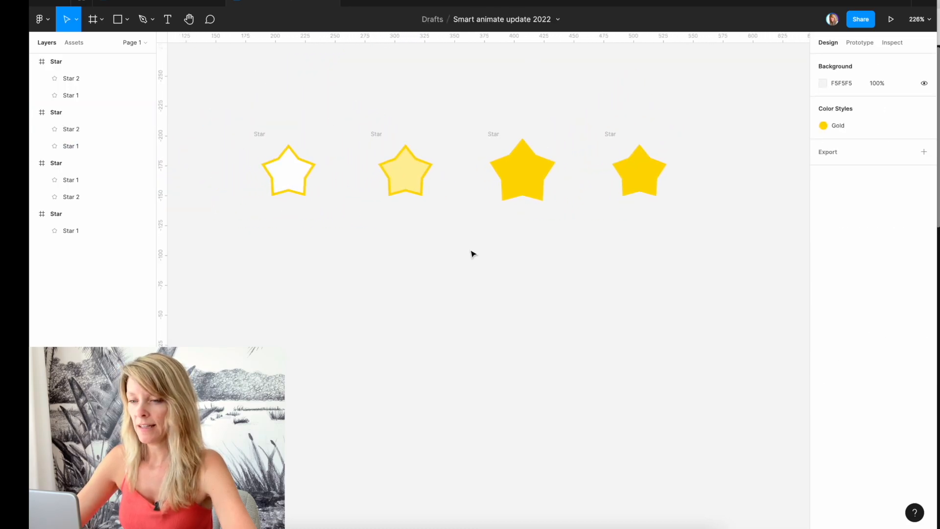
Step: Combine the four Star frames into a single component set
{"action": "left_click_drag", "start_coordinate": [219, 114], "coordinate": [696, 230]}
{"action": "left_click", "coordinate": [479, 20]}
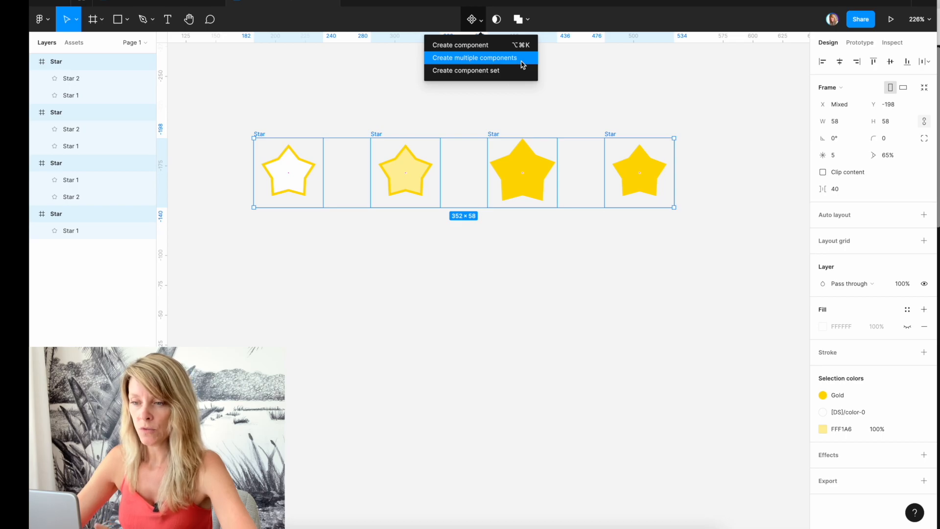
{"action": "left_click", "coordinate": [515, 59]}
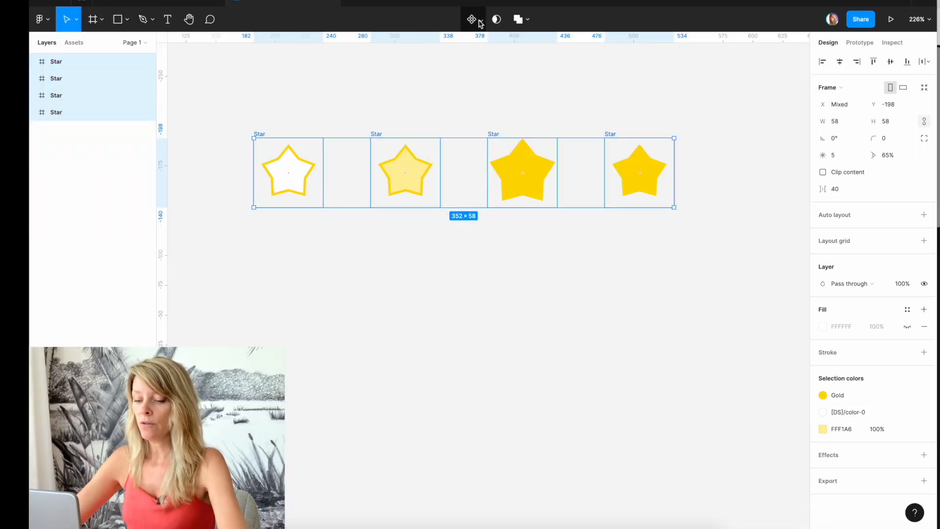
{"action": "left_click", "coordinate": [480, 22]}
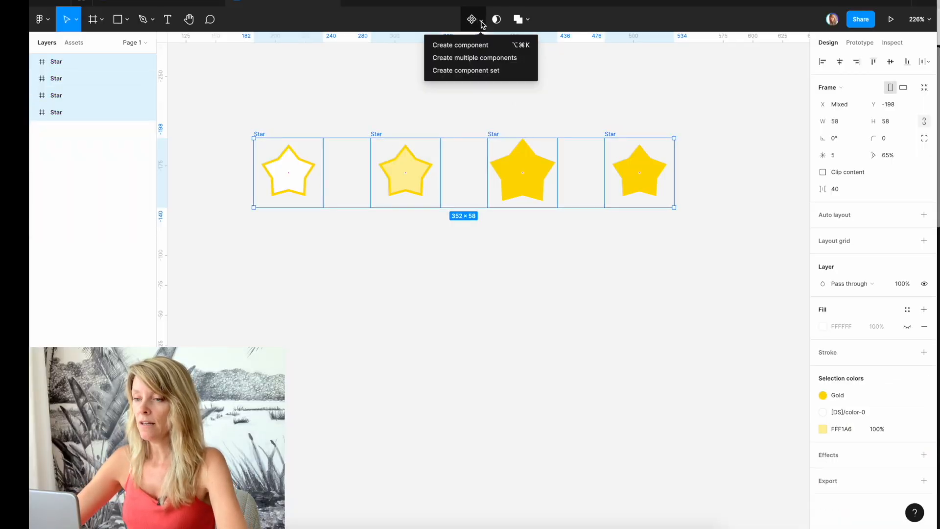
{"action": "left_click", "coordinate": [467, 71]}
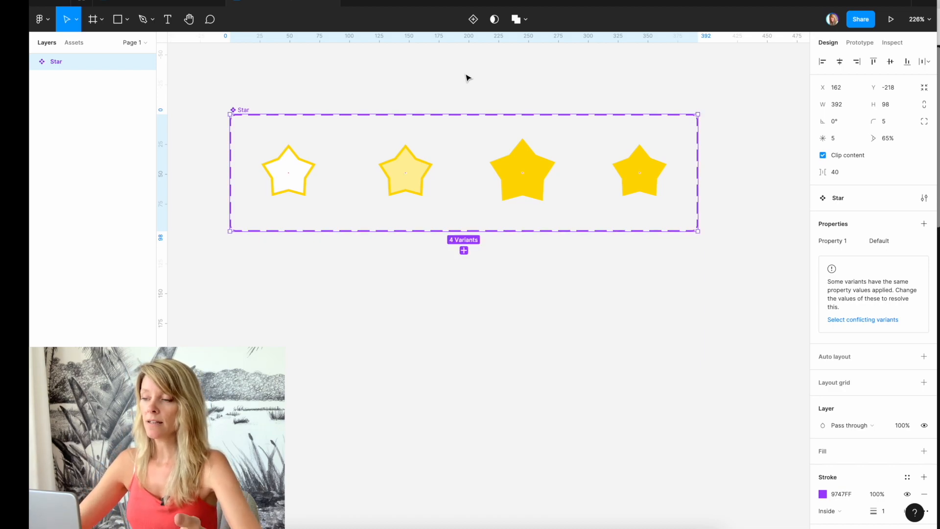
Step: Rename the component set's variant property to State
{"action": "double_click", "coordinate": [844, 241]}
{"action": "type", "text": "T"}
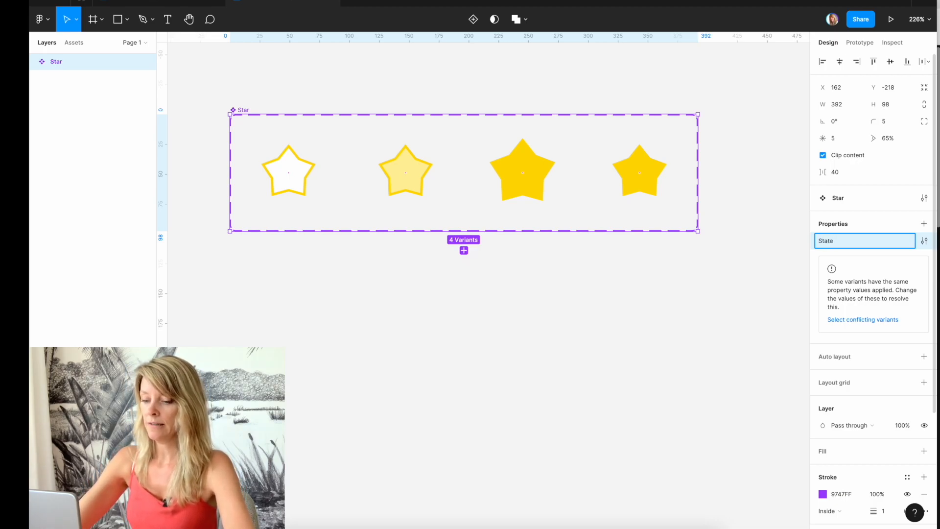
{"action": "key", "text": "Return"}
Step: Set the State values of the second, third and fourth variants to Hover, Animation and Active
{"action": "left_click", "coordinate": [398, 187]}
{"action": "left_click", "coordinate": [880, 260]}
{"action": "type", "text": "Hover"}
{"action": "key", "text": "Tab"}
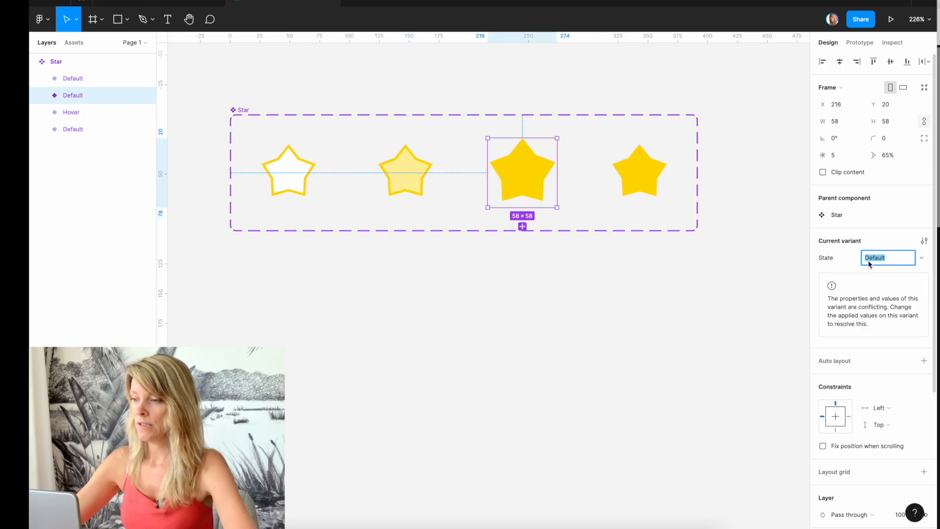
{"action": "type", "text": "Animation"}
{"action": "key", "text": "Tab"}
{"action": "type", "text": "Ac"}
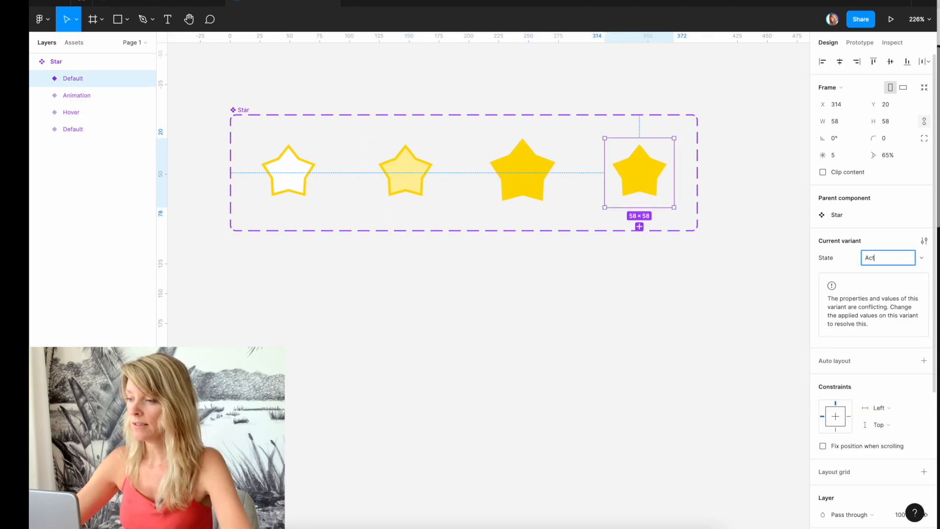
{"action": "type", "text": "tive"}
{"action": "key", "text": "Tab"}
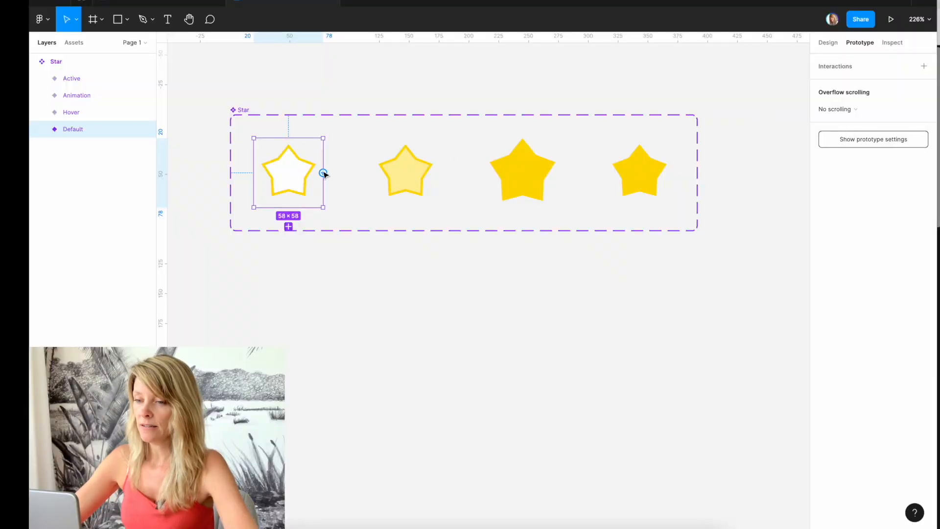
Step: Connect the Default variant to Hover with a While hovering trigger and Gentle Smart animate easing
{"action": "left_click_drag", "start_coordinate": [323, 173], "coordinate": [380, 176]}
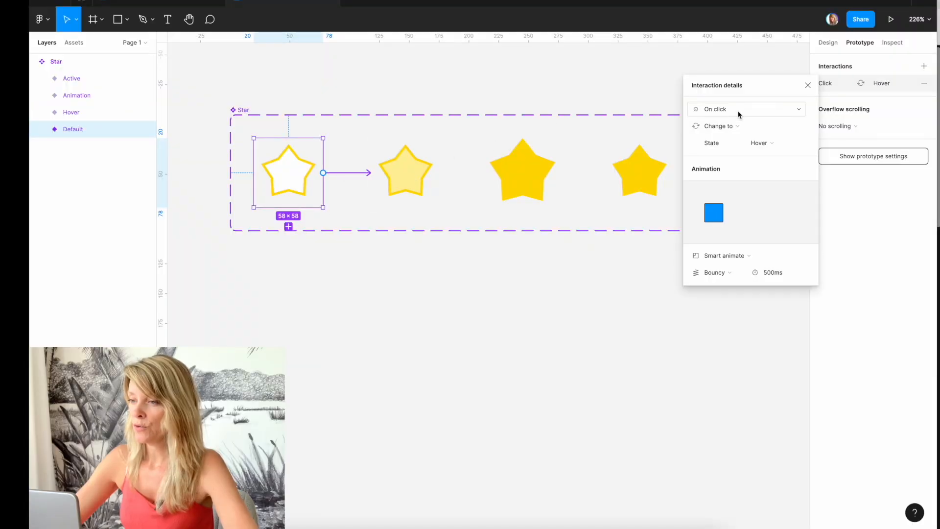
{"action": "left_click", "coordinate": [739, 111]}
{"action": "left_click", "coordinate": [728, 135]}
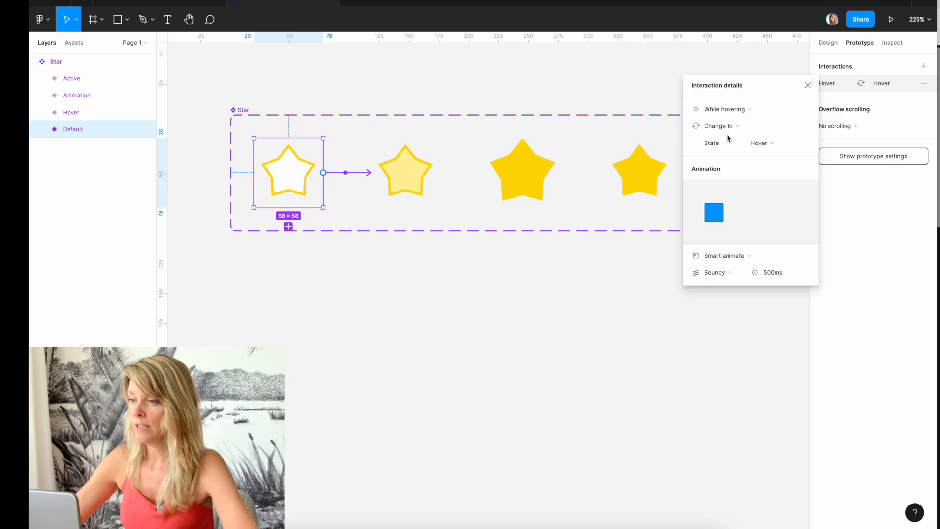
{"action": "left_click", "coordinate": [744, 269]}
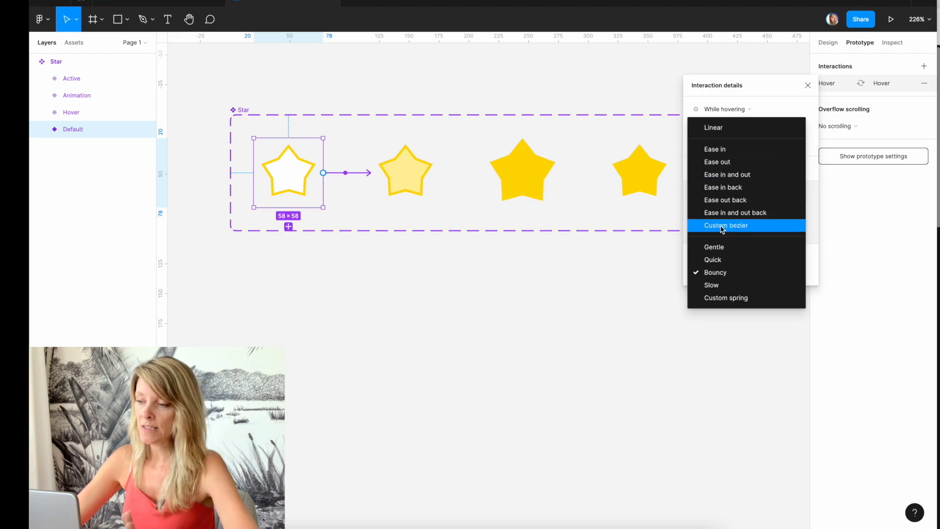
{"action": "left_click", "coordinate": [730, 250]}
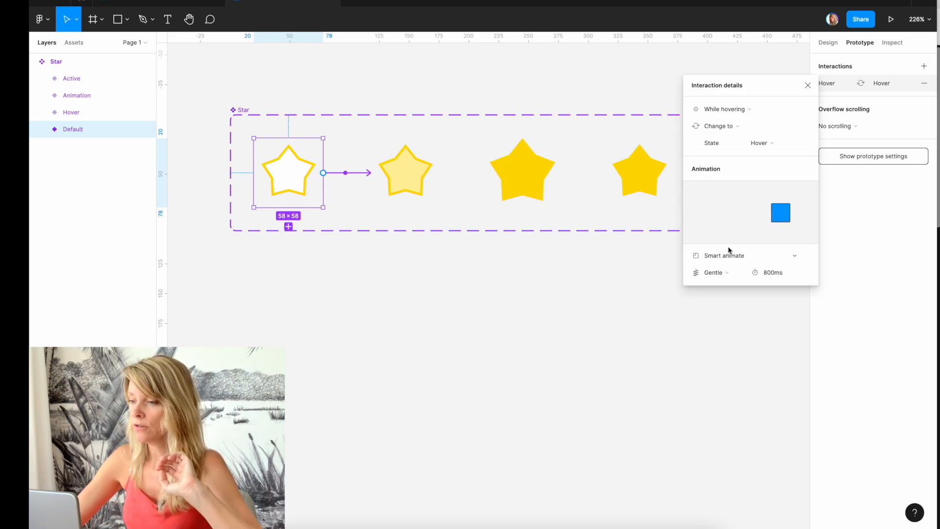
Step: Try Quick, Bouncy, Slow and a reshaped Custom spring easing on the Default-to-Hover interaction, and restore Gentle
{"action": "left_click", "coordinate": [738, 275]}
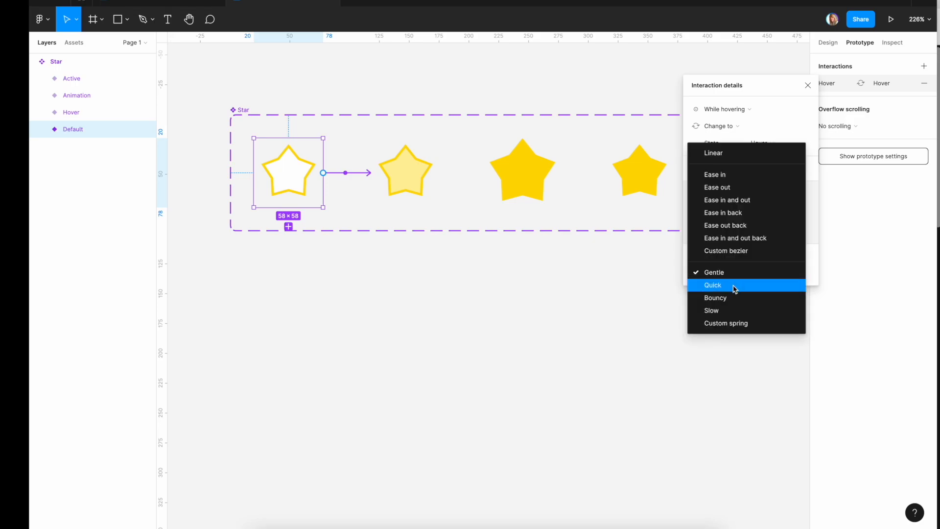
{"action": "left_click", "coordinate": [735, 285]}
{"action": "left_click", "coordinate": [744, 273]}
{"action": "left_click", "coordinate": [734, 285]}
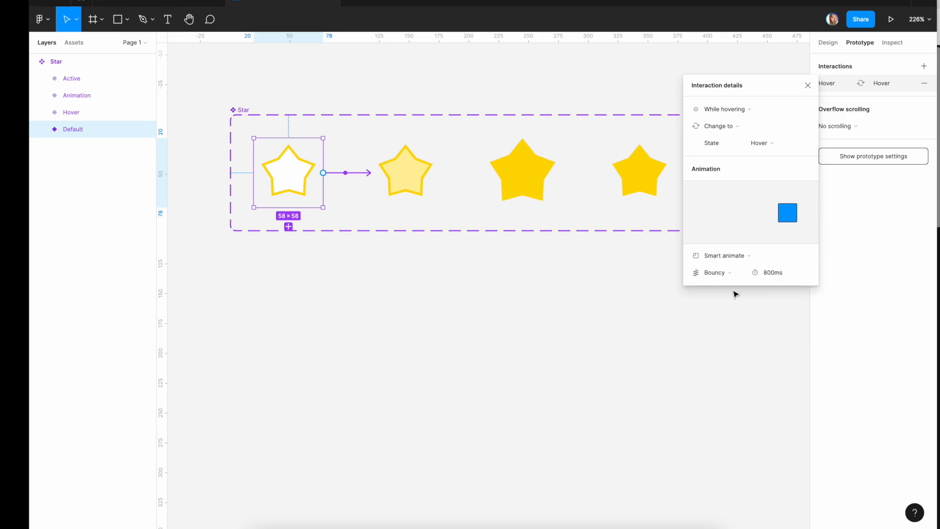
{"action": "left_click", "coordinate": [738, 277]}
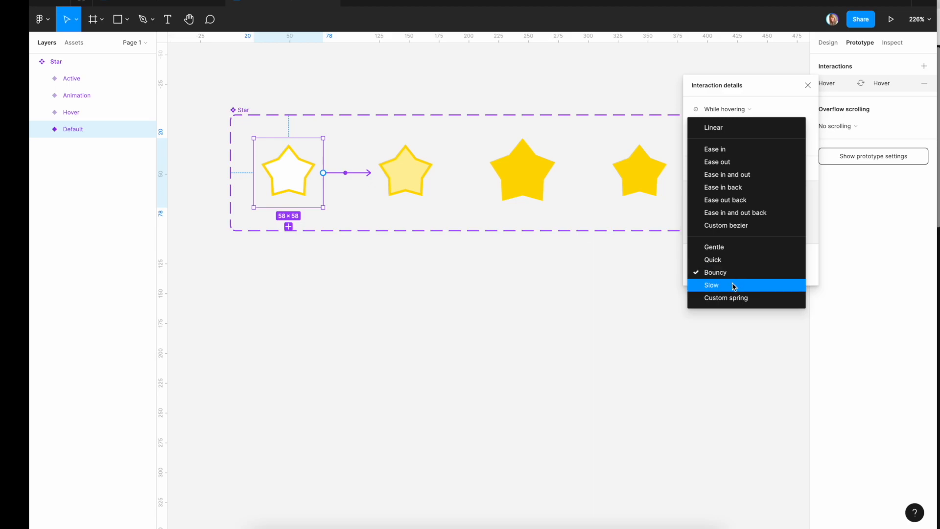
{"action": "left_click", "coordinate": [733, 284]}
{"action": "left_click", "coordinate": [732, 282]}
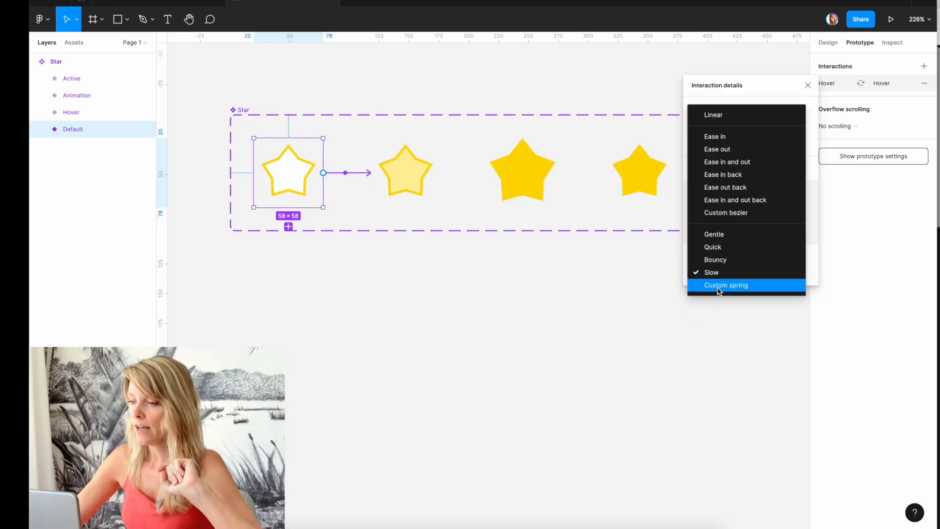
{"action": "left_click", "coordinate": [728, 288]}
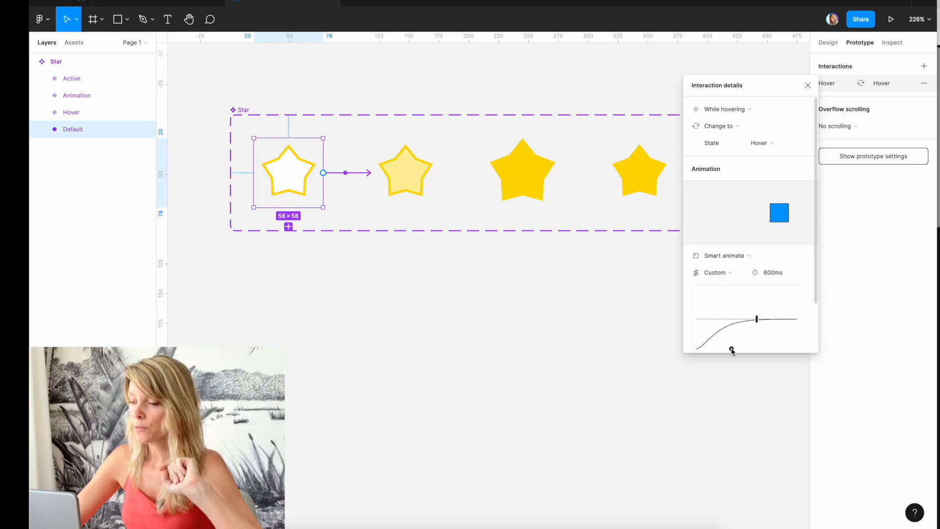
{"action": "left_click_drag", "start_coordinate": [732, 345], "coordinate": [702, 318]}
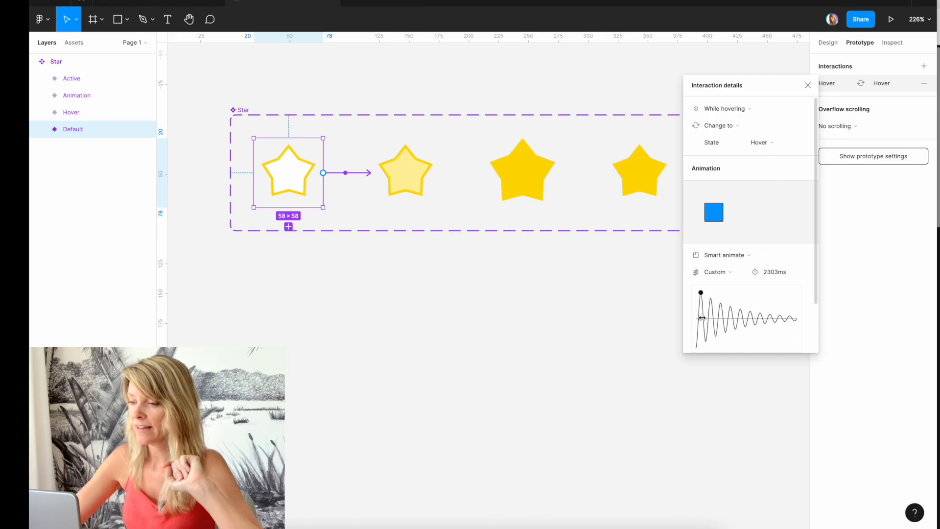
{"action": "left_click", "coordinate": [715, 271]}
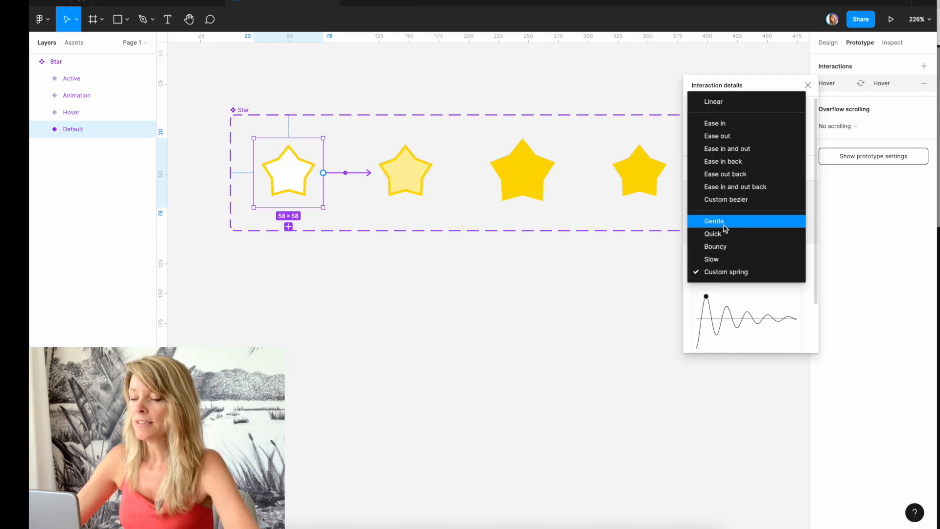
{"action": "left_click", "coordinate": [725, 227]}
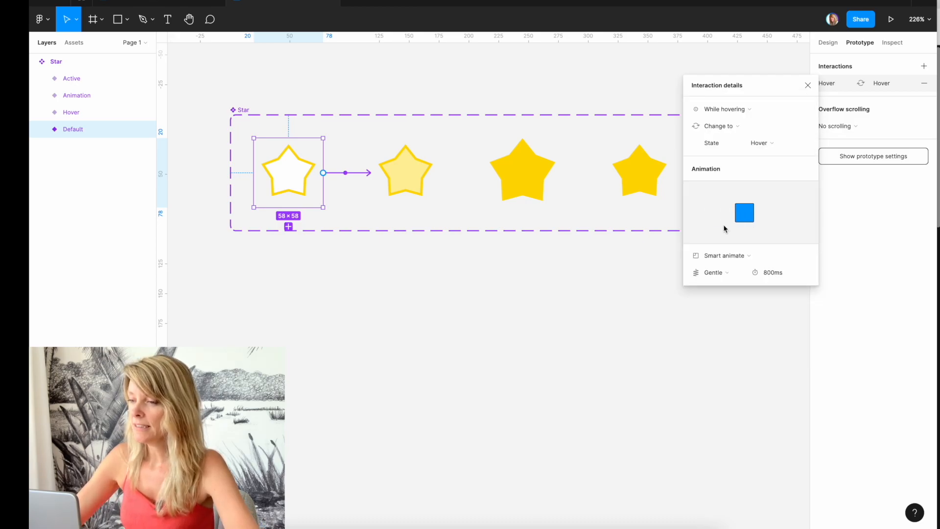
Step: Connect the Hover variant to Animation on click, using Smart animate with Bouncy easing
{"action": "left_click", "coordinate": [418, 168]}
{"action": "left_click_drag", "start_coordinate": [440, 172], "coordinate": [493, 177]}
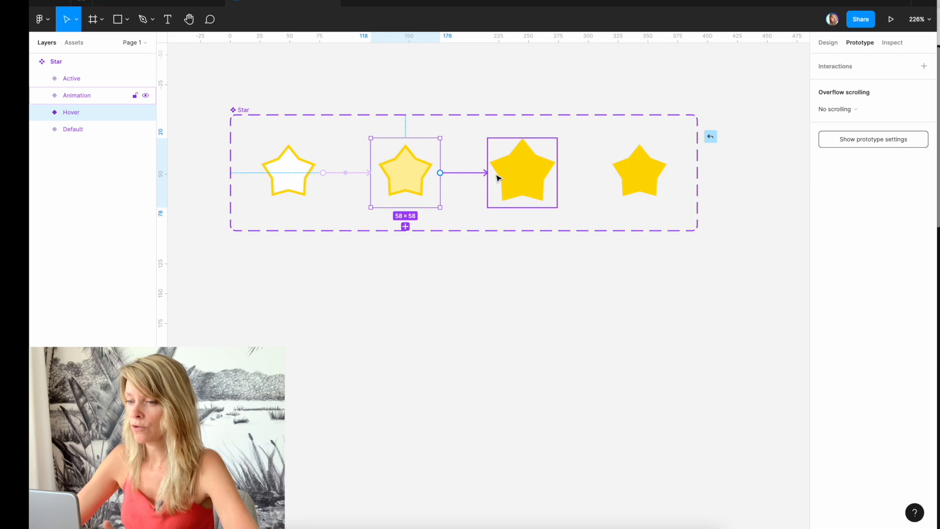
{"action": "left_click_drag", "start_coordinate": [514, 187], "coordinate": [514, 187]}
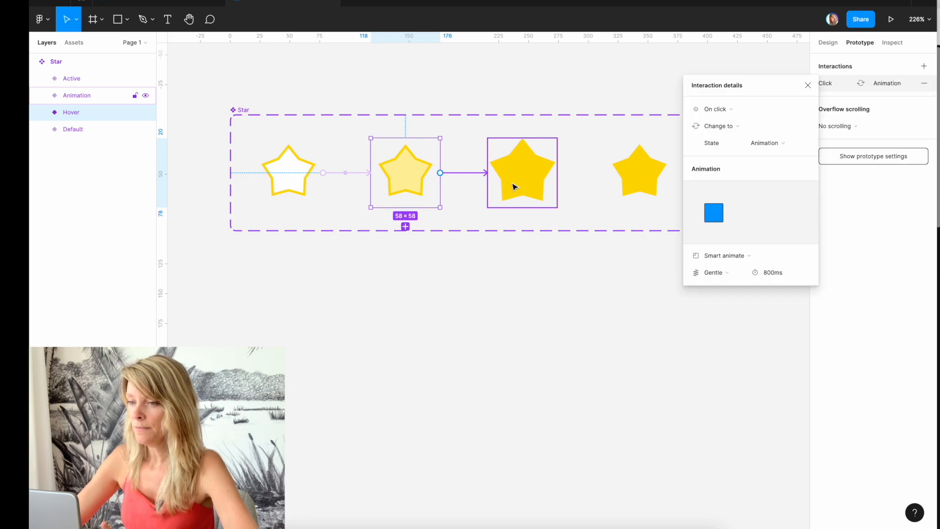
{"action": "left_click", "coordinate": [721, 275]}
{"action": "left_click", "coordinate": [720, 298]}
Step: Connect the Animation variant to Active with an After delay trigger of 800 ms
{"action": "scroll", "coordinate": [502, 308], "scroll_direction": "right", "scroll_amount": 1}
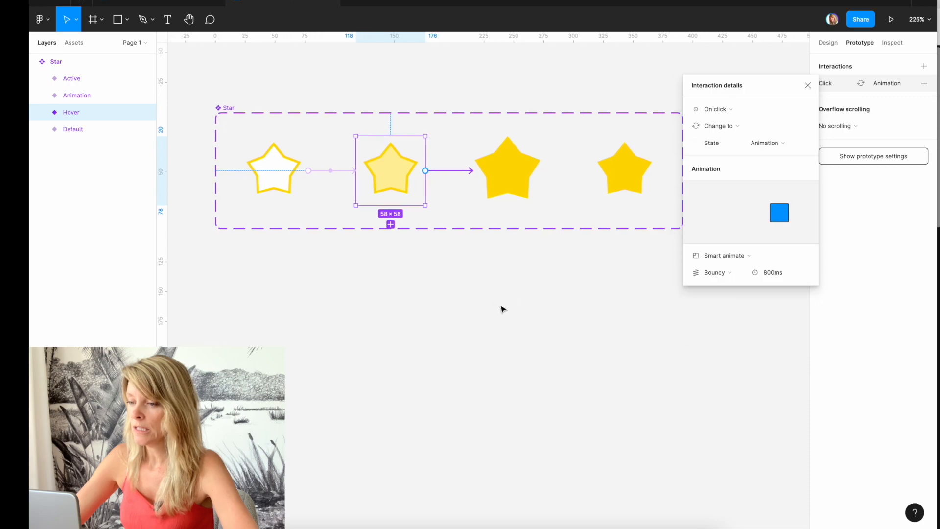
{"action": "scroll", "coordinate": [502, 308], "scroll_direction": "right", "scroll_amount": 2}
{"action": "left_click", "coordinate": [438, 203]}
{"action": "left_click", "coordinate": [862, 83]}
{"action": "left_click", "coordinate": [716, 108]}
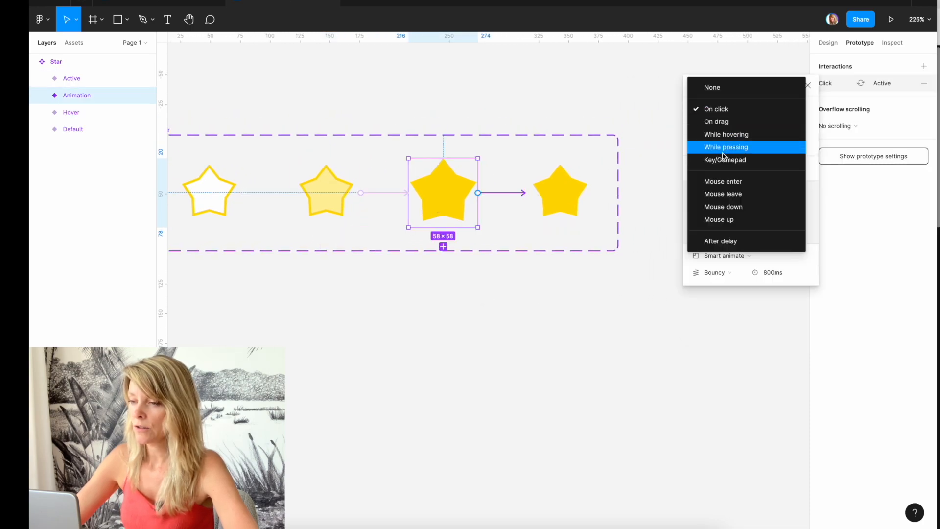
{"action": "left_click", "coordinate": [725, 247]}
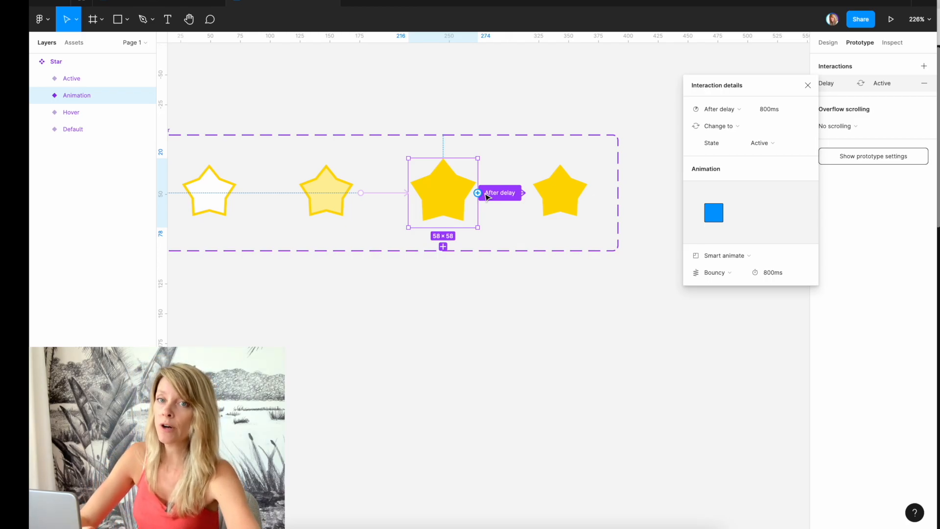
Step: Connect the Active variant back to Default on click, keeping Smart animate with Bouncy easing
{"action": "left_click", "coordinate": [560, 193]}
{"action": "left_click_drag", "start_coordinate": [593, 193], "coordinate": [230, 186]}
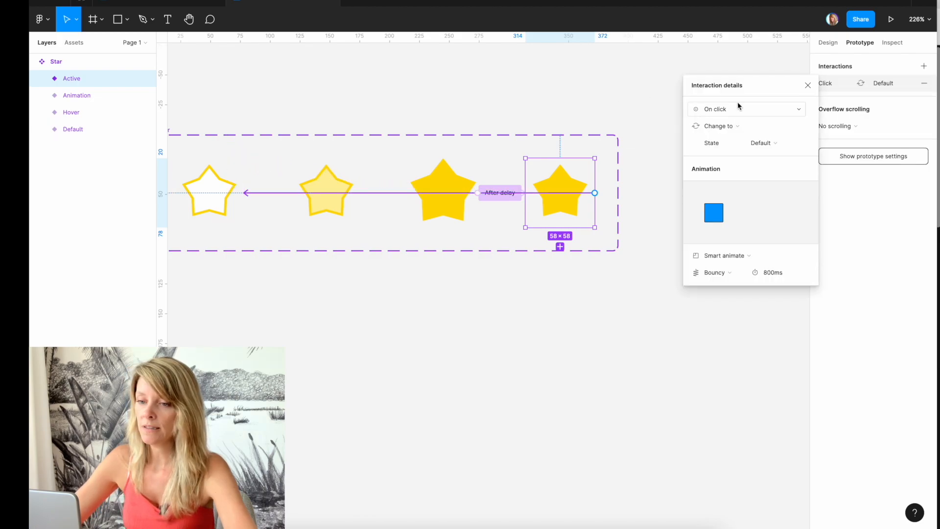
{"action": "left_click", "coordinate": [739, 272]}
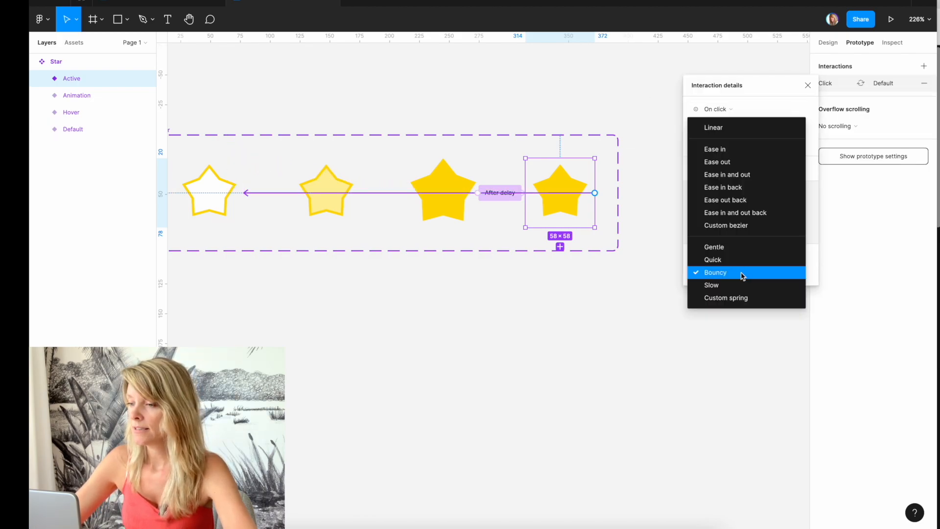
{"action": "left_click", "coordinate": [602, 317]}
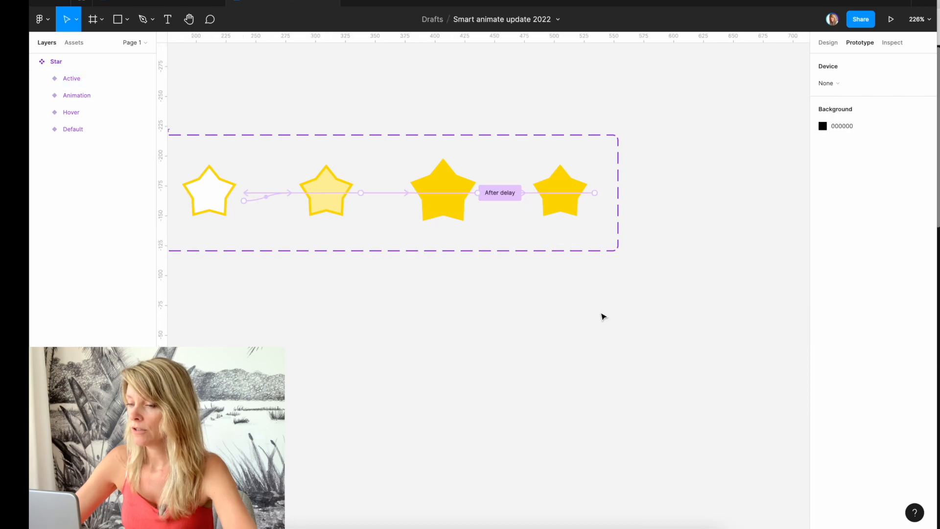
Step: Draw a frame about 170 × 164 beside the component set and place an instance of the Star component in it
{"action": "key", "text": "f"}
{"action": "scroll", "coordinate": [629, 79], "scroll_direction": "down", "scroll_amount": 3}
{"action": "left_click_drag", "start_coordinate": [504, 91], "coordinate": [628, 210]}
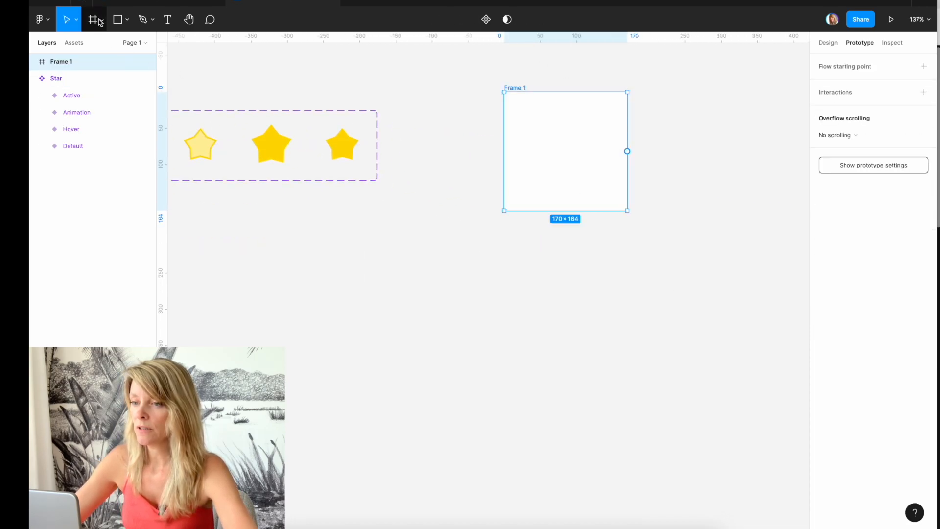
{"action": "left_click", "coordinate": [74, 42]}
{"action": "left_click_drag", "start_coordinate": [47, 108], "coordinate": [570, 152]}
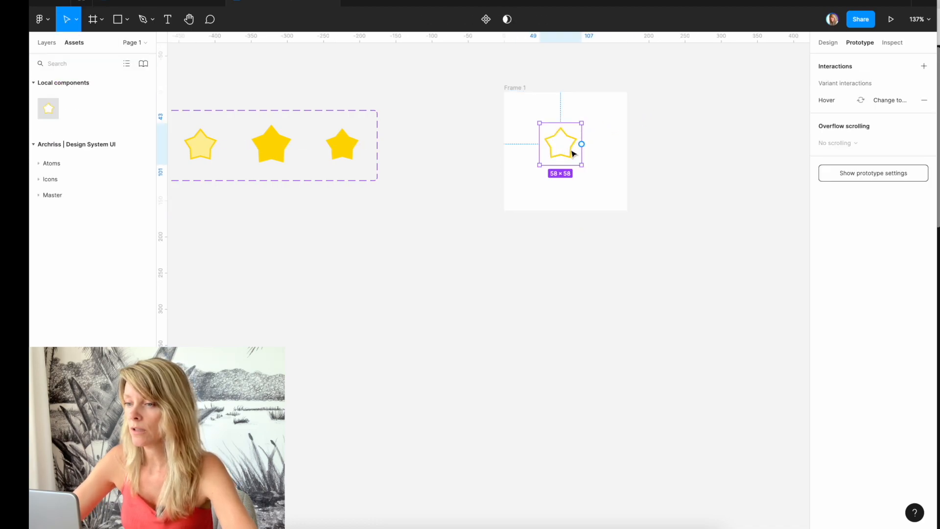
Step: Preview Frame 1 as a prototype and test the star's hover and click animation
{"action": "left_click", "coordinate": [519, 89]}
{"action": "left_click", "coordinate": [890, 19]}
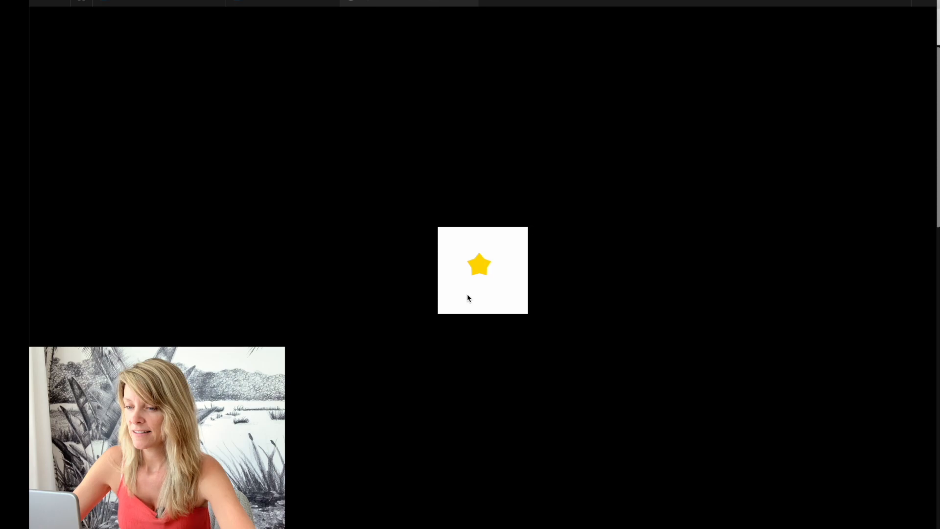
{"action": "left_click", "coordinate": [478, 272]}
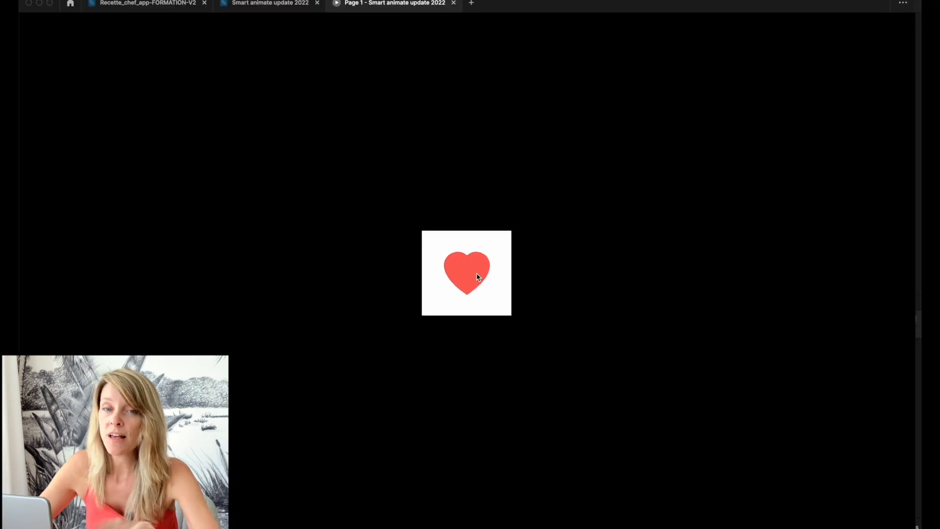
Step: Test the red heart's click animation in the prototype preview
{"action": "left_click", "coordinate": [466, 286]}
{"action": "left_click", "coordinate": [466, 285]}
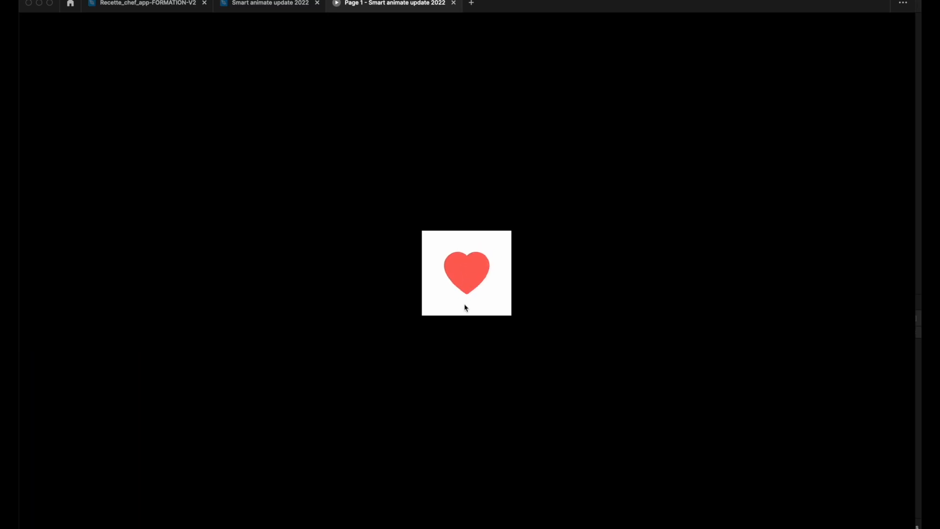
{"action": "left_click", "coordinate": [466, 273]}
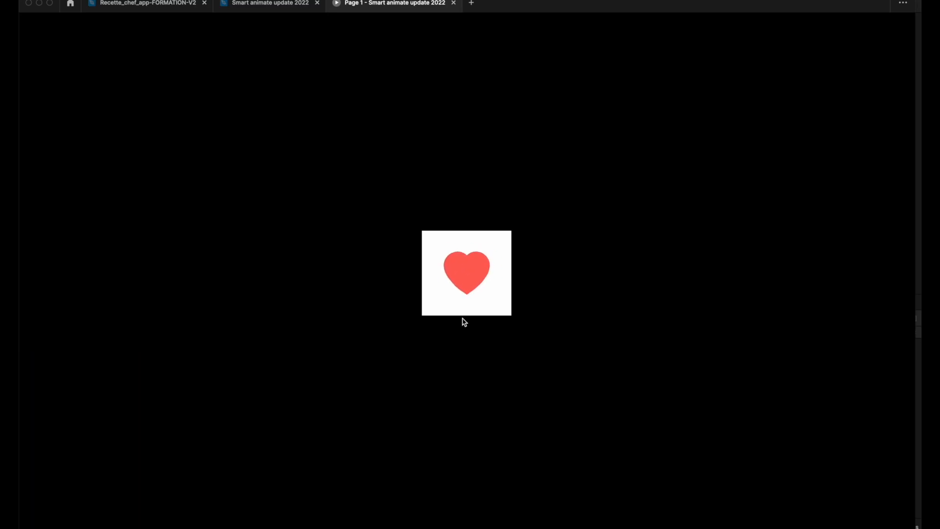